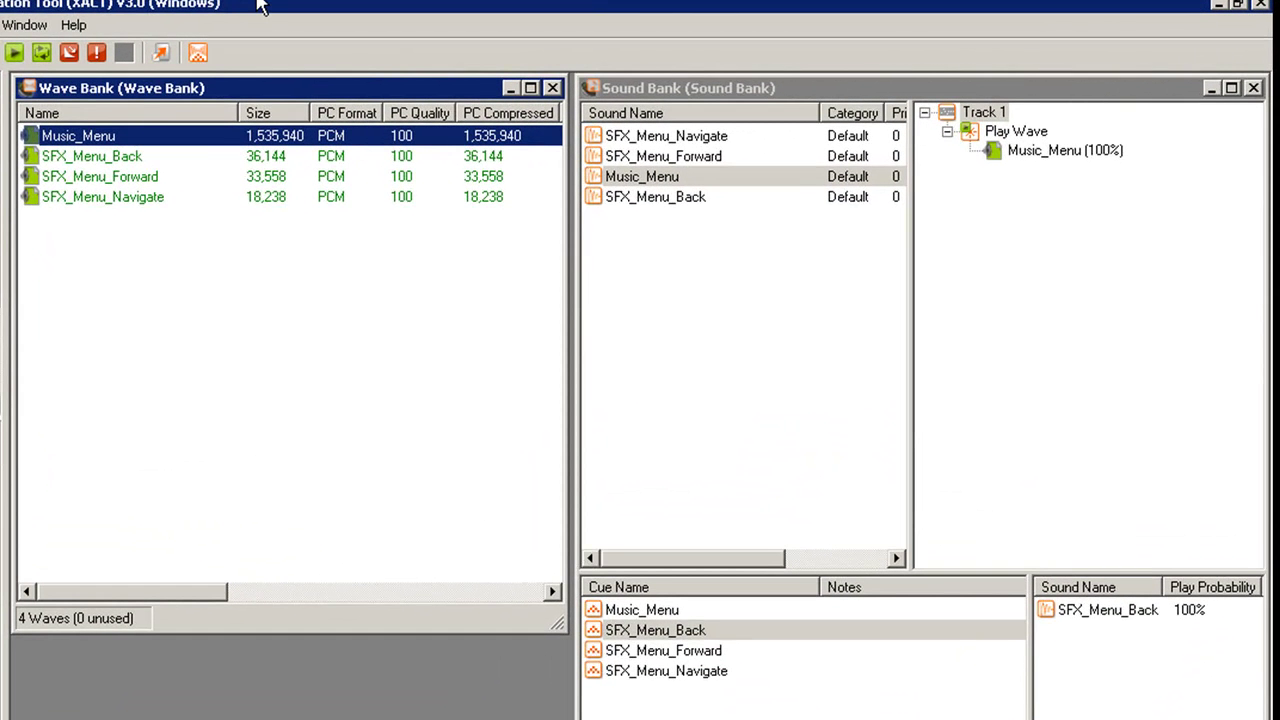
# Step: Widen the XACT wave bank listing so every column is visible
pyautogui.click(168, 252)
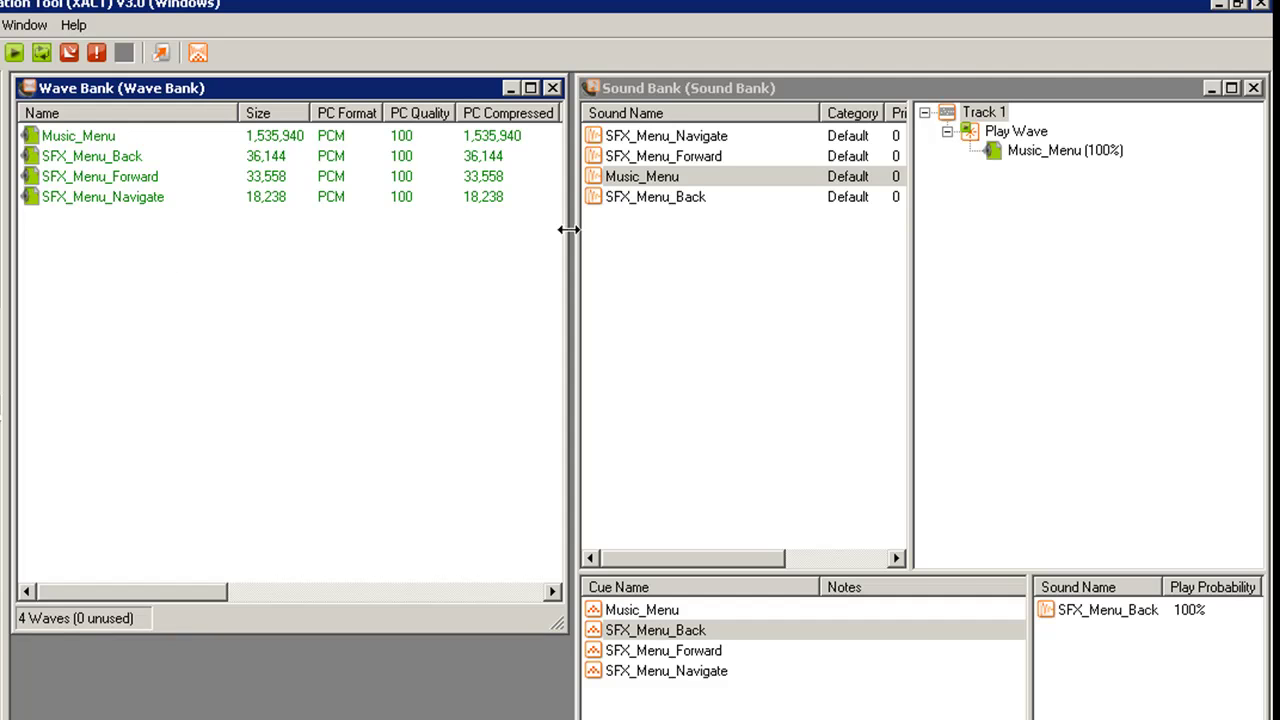
pyautogui.moveTo(566, 229); pyautogui.dragTo(1266, 230)
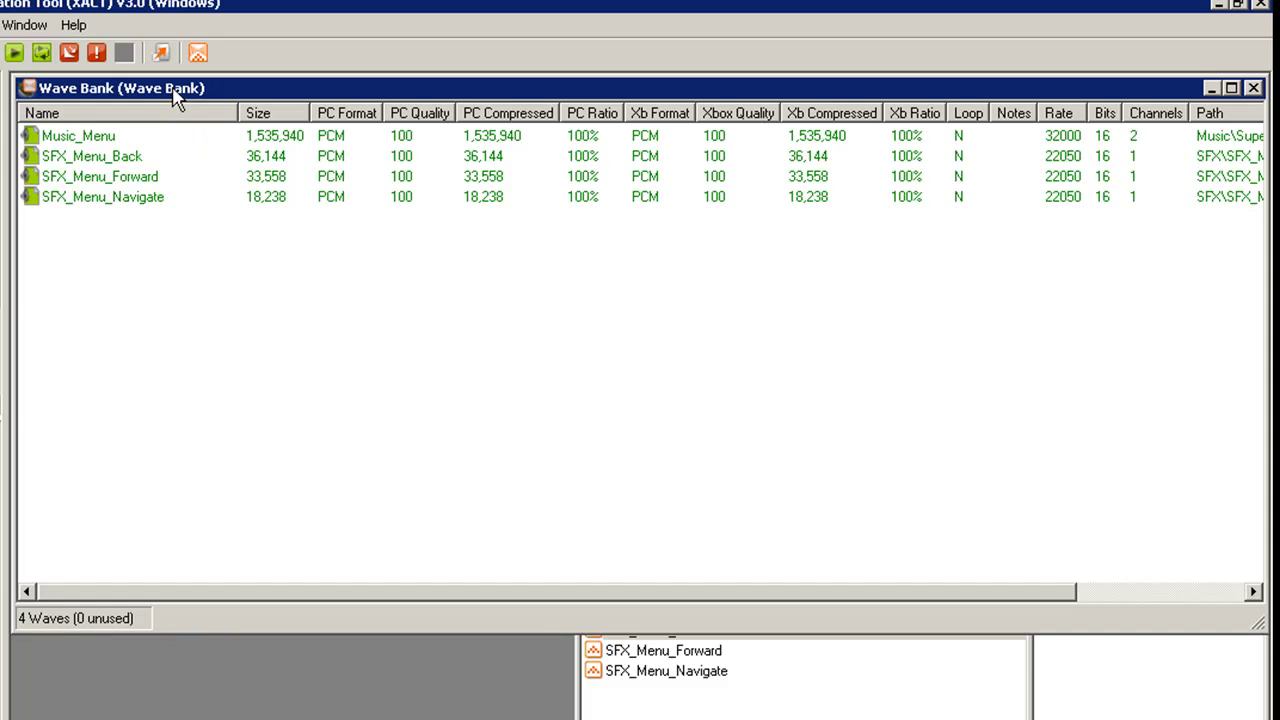
pyautogui.moveTo(340, 597); pyautogui.dragTo(268, 600)
# Step: Select SFX_Menu_Navigate and review its compression preset without changing it, then move to FMOD Designer
pyautogui.click(113, 143)
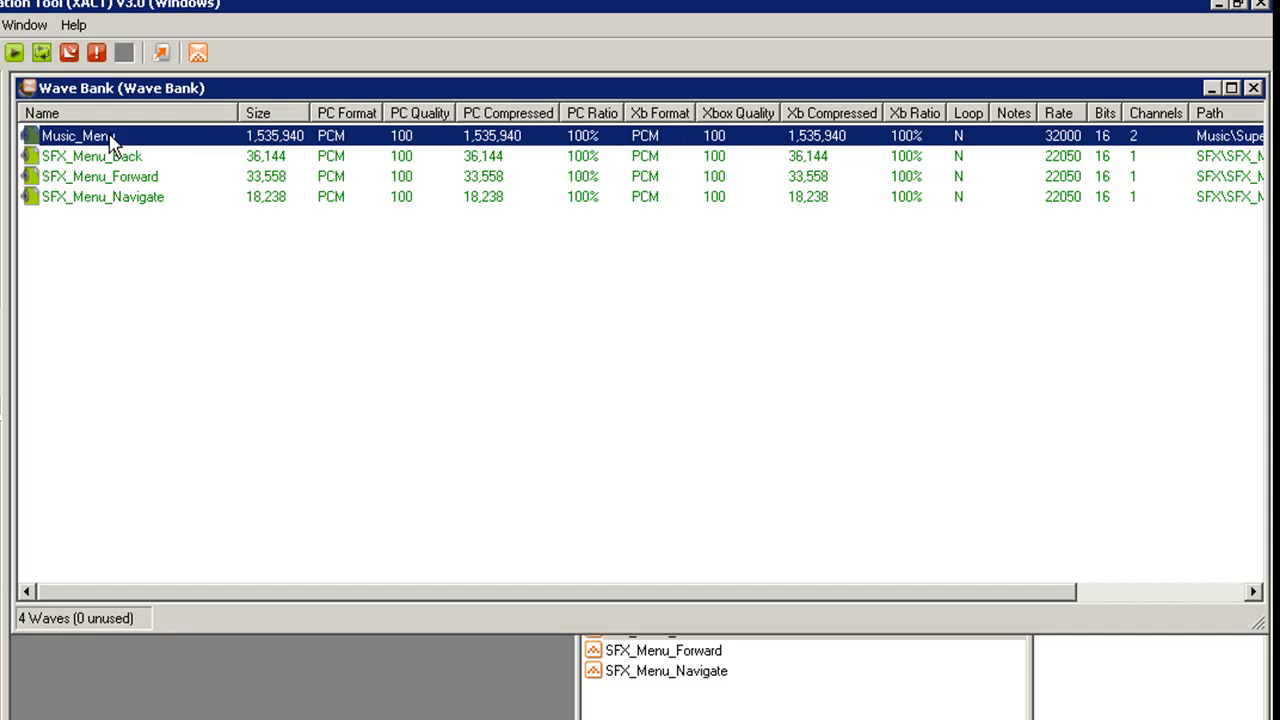
pyautogui.click(121, 162)
pyautogui.click(128, 198)
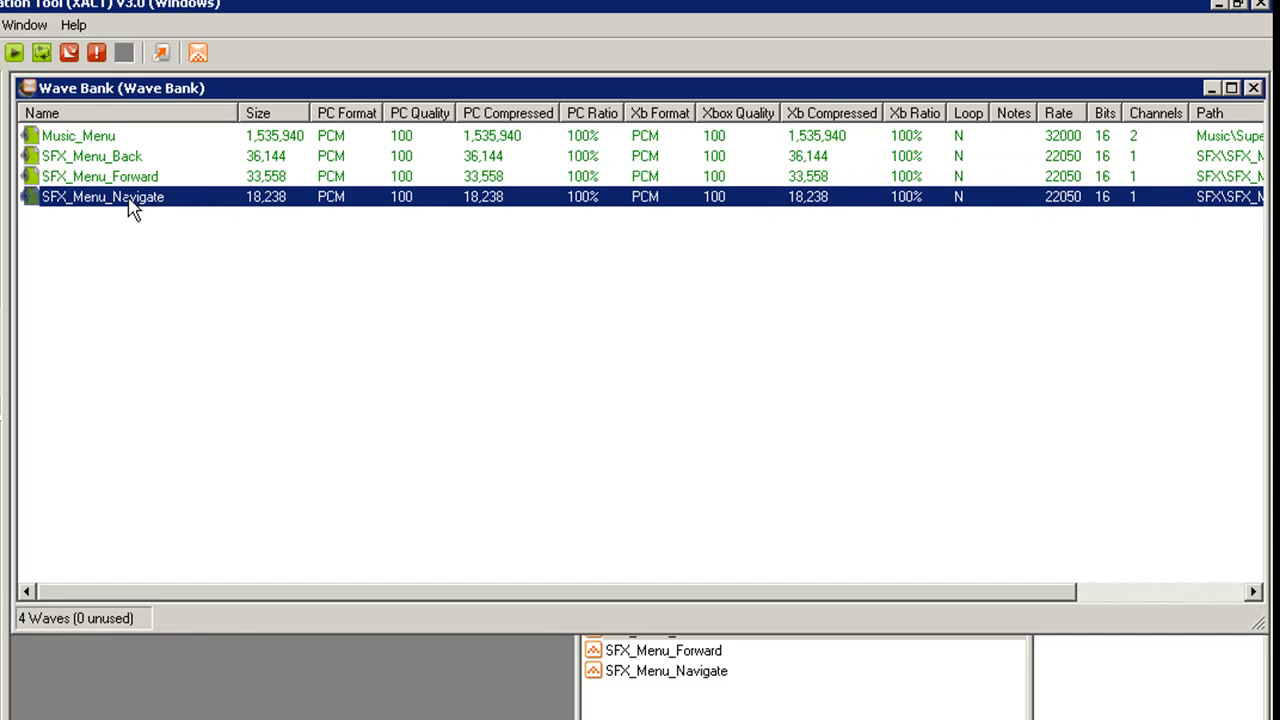
pyautogui.moveTo(226, 600); pyautogui.dragTo(300, 597)
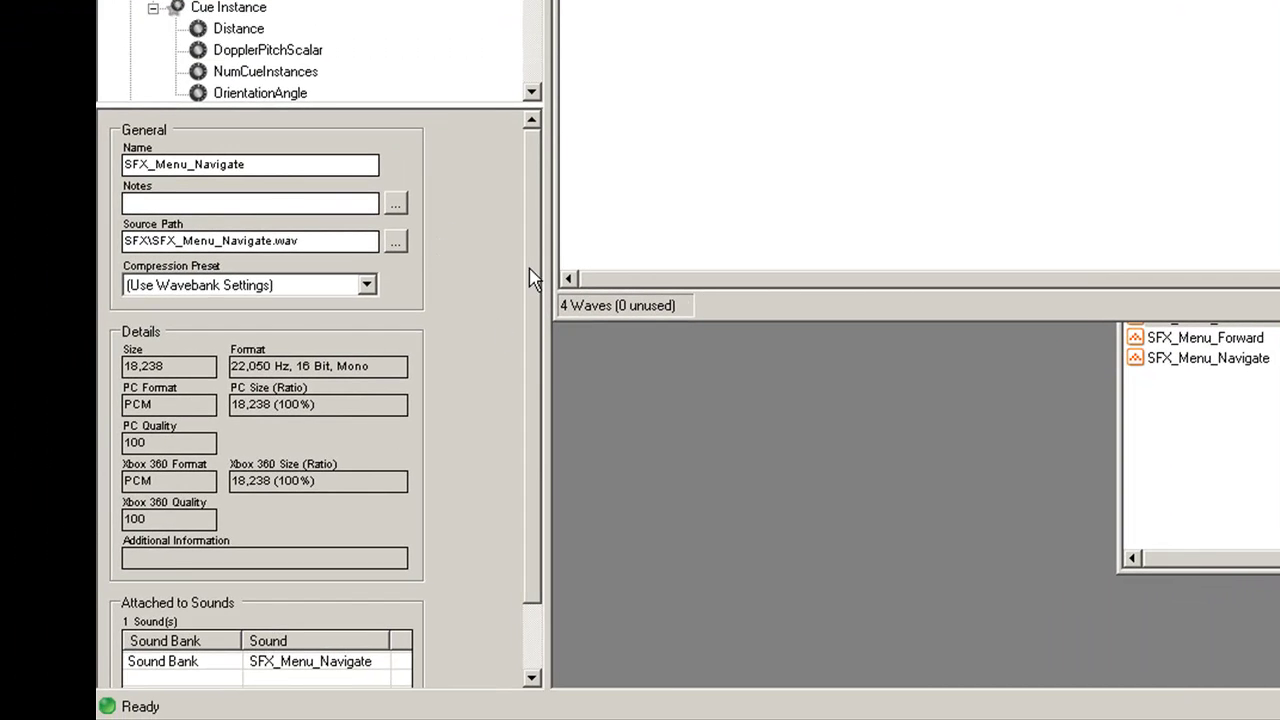
pyautogui.moveTo(529, 274)
pyautogui.mouseDown()
pyautogui.moveTo(533, 430)
pyautogui.moveTo(514, 271)
pyautogui.mouseUp()
pyautogui.click(367, 287)
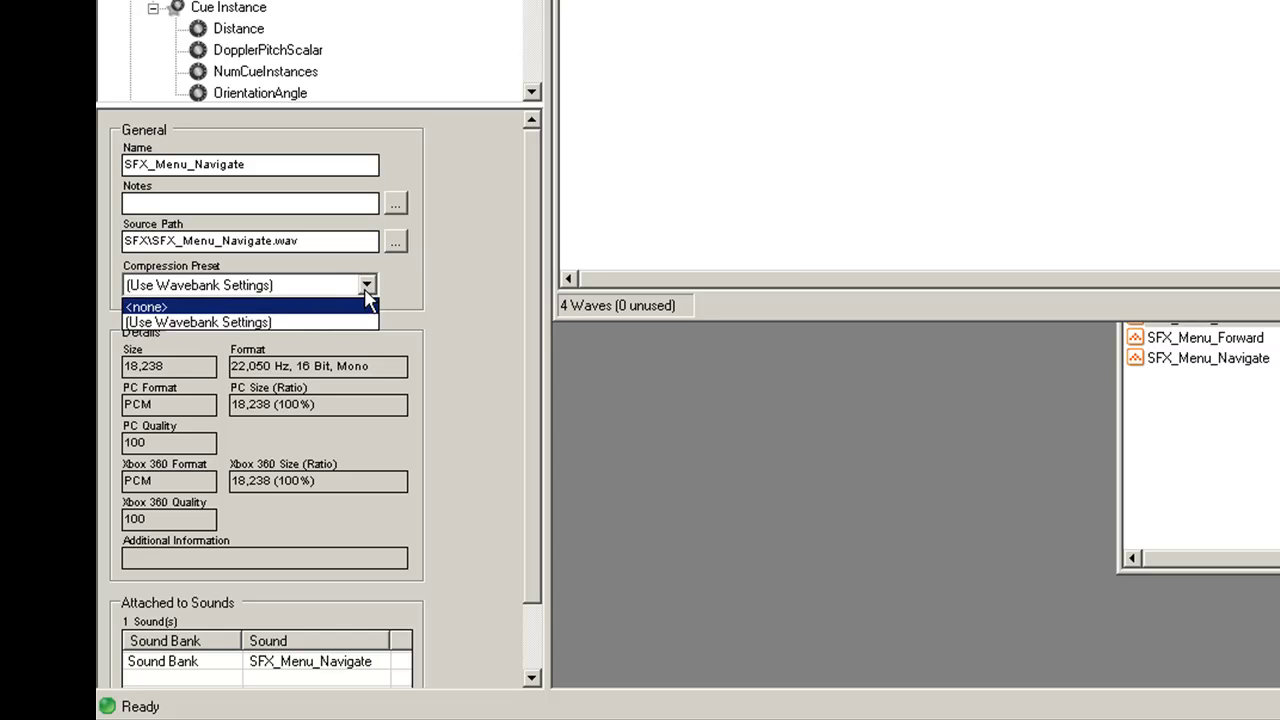
pyautogui.click(366, 286)
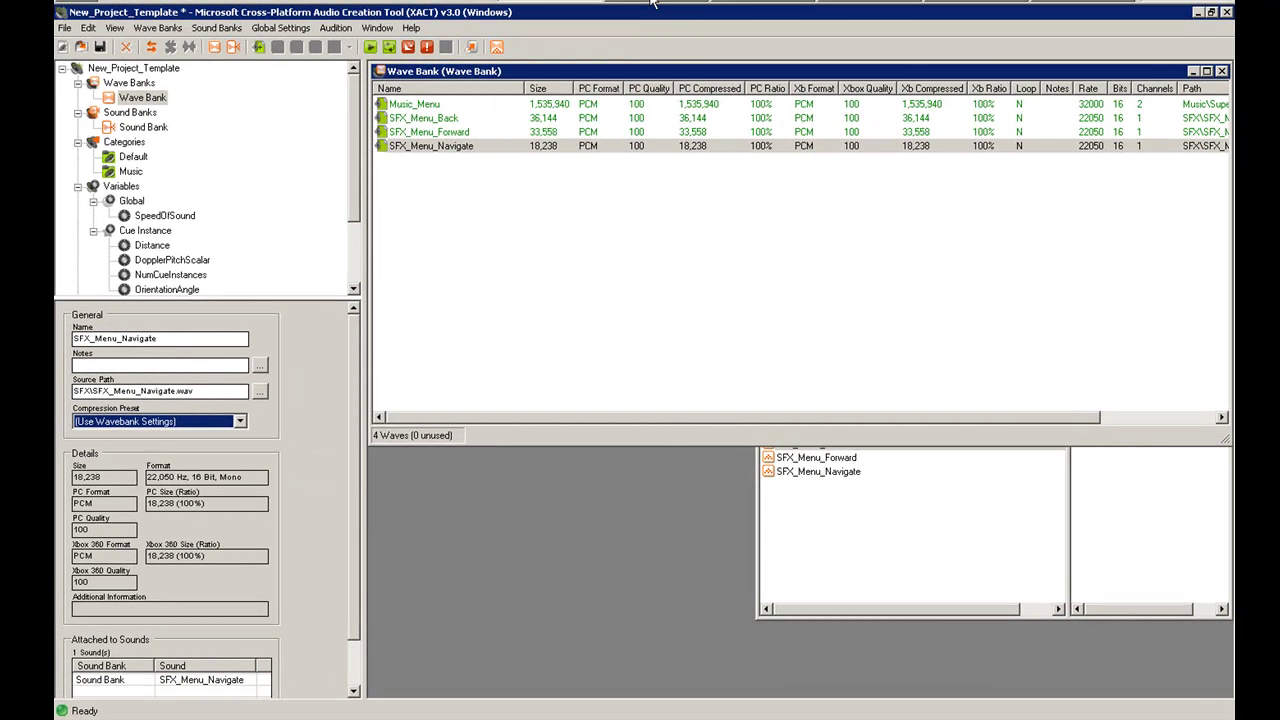
pyautogui.hotkey('alt', 'Tab')
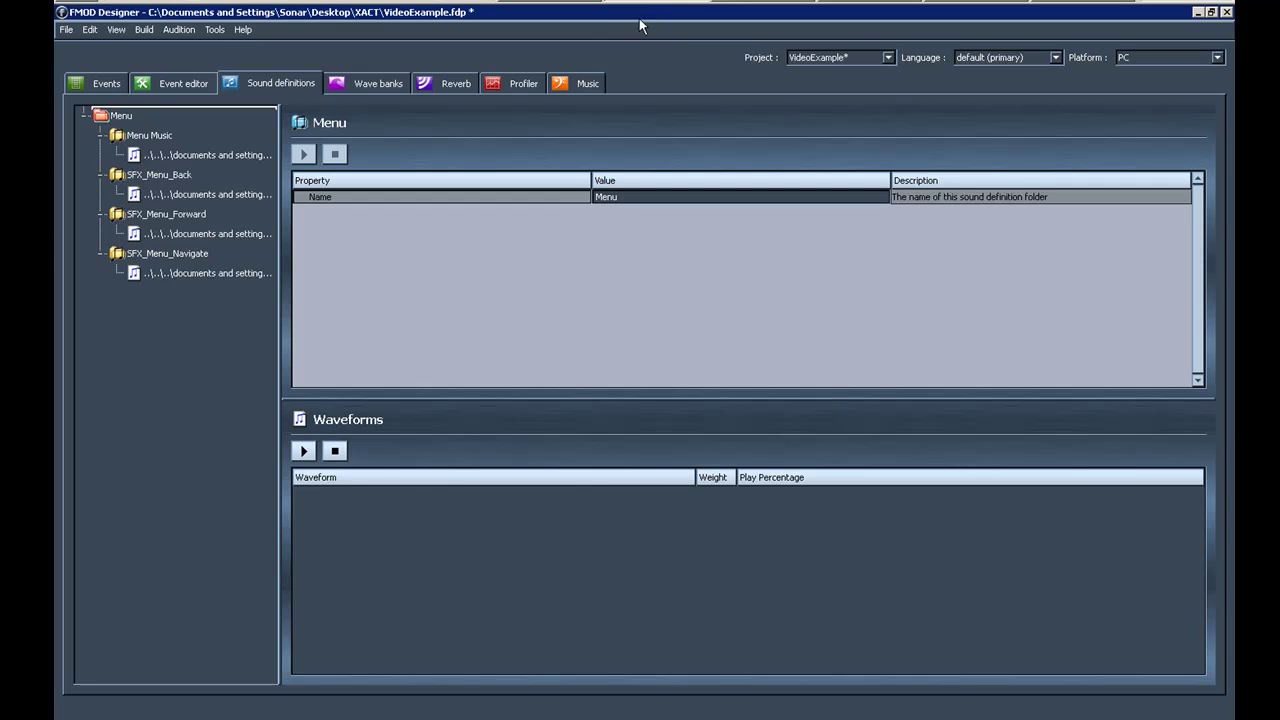
# Step: Browse FMOD Designer's Events, Event editor and Profiler views, settling on Wave banks
pyautogui.click(108, 83)
pyautogui.click(171, 83)
pyautogui.click(268, 83)
pyautogui.click(365, 84)
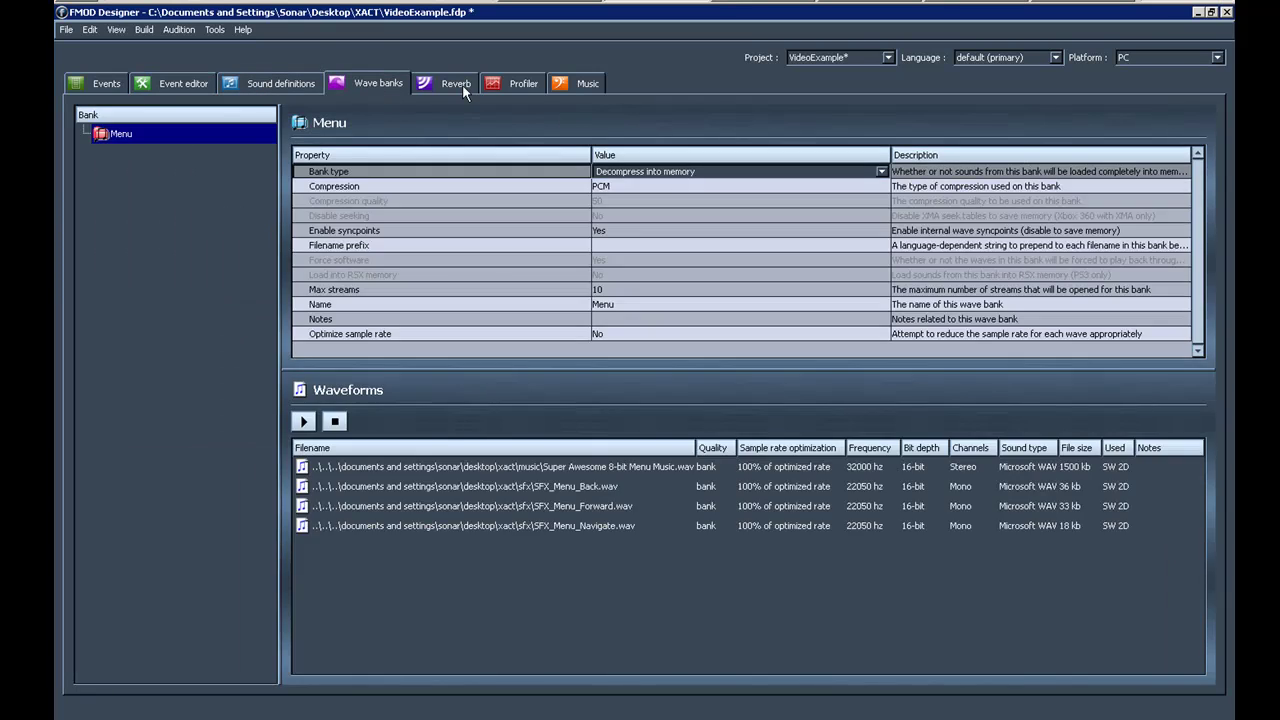
pyautogui.click(524, 84)
pyautogui.click(399, 82)
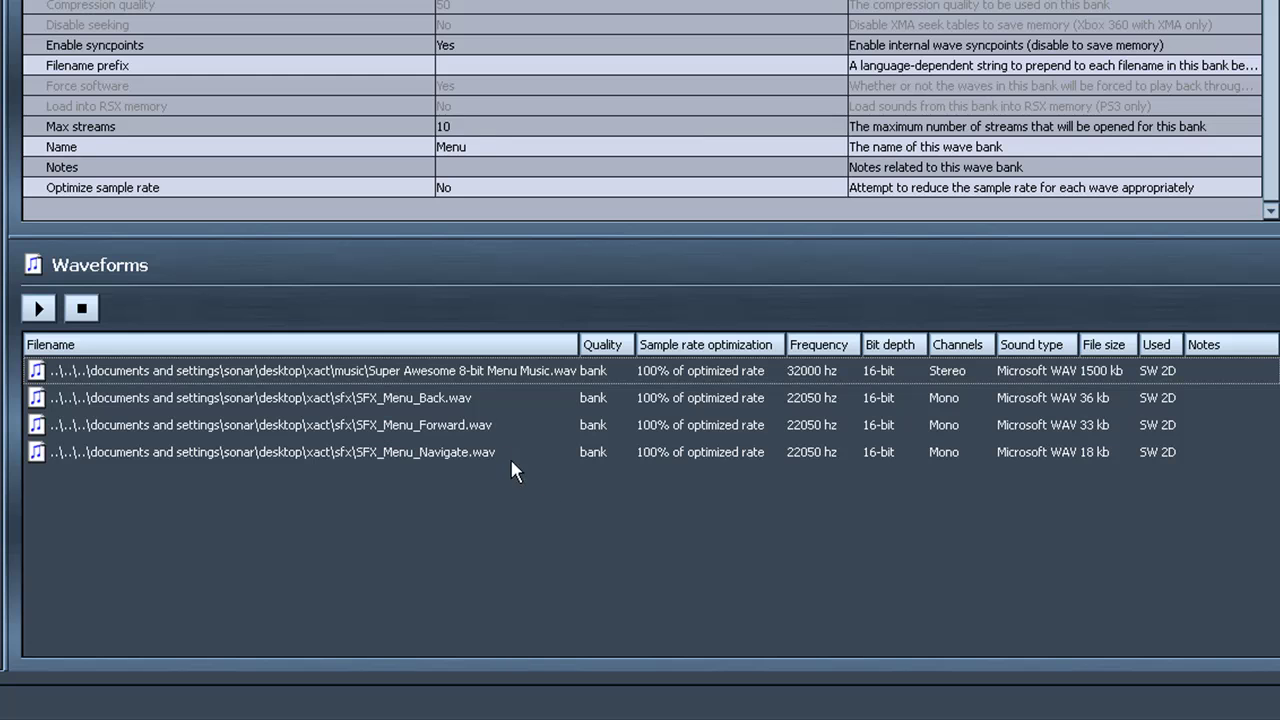
# Step: Select the menu music, SFX_Menu_Back and SFX_Menu_Forward waveforms in the Menu wave bank
pyautogui.click(841, 375)
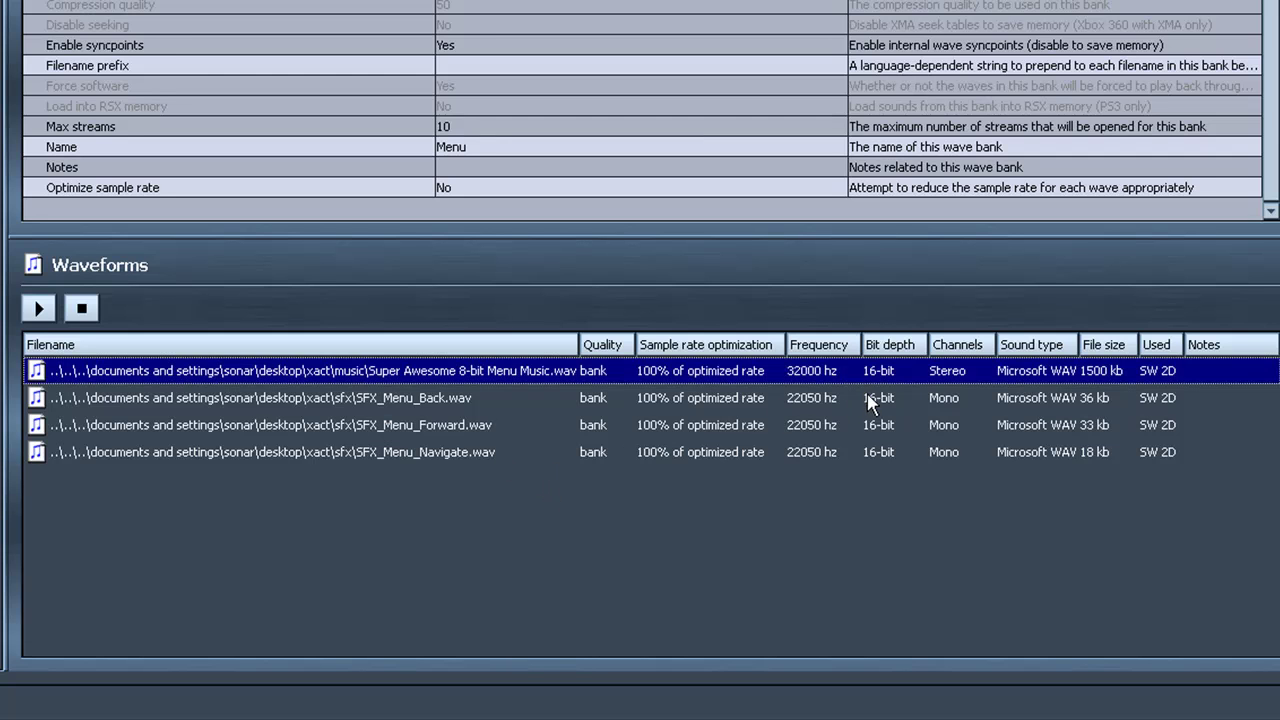
pyautogui.click(871, 397)
pyautogui.click(869, 418)
pyautogui.click(878, 396)
pyautogui.click(881, 371)
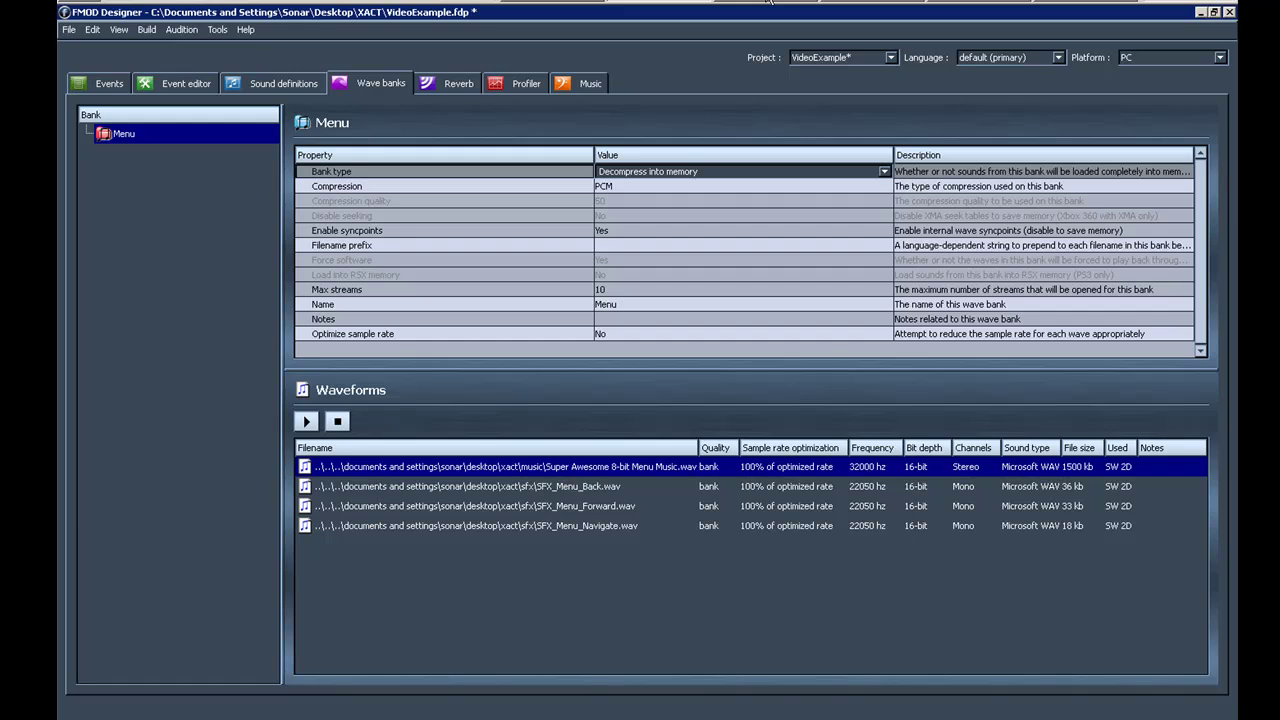
# Step: In Wwise, select the Gun_Pistol_Shot01 sound under SFX_Gunfire_Random
pyautogui.click(768, 3)
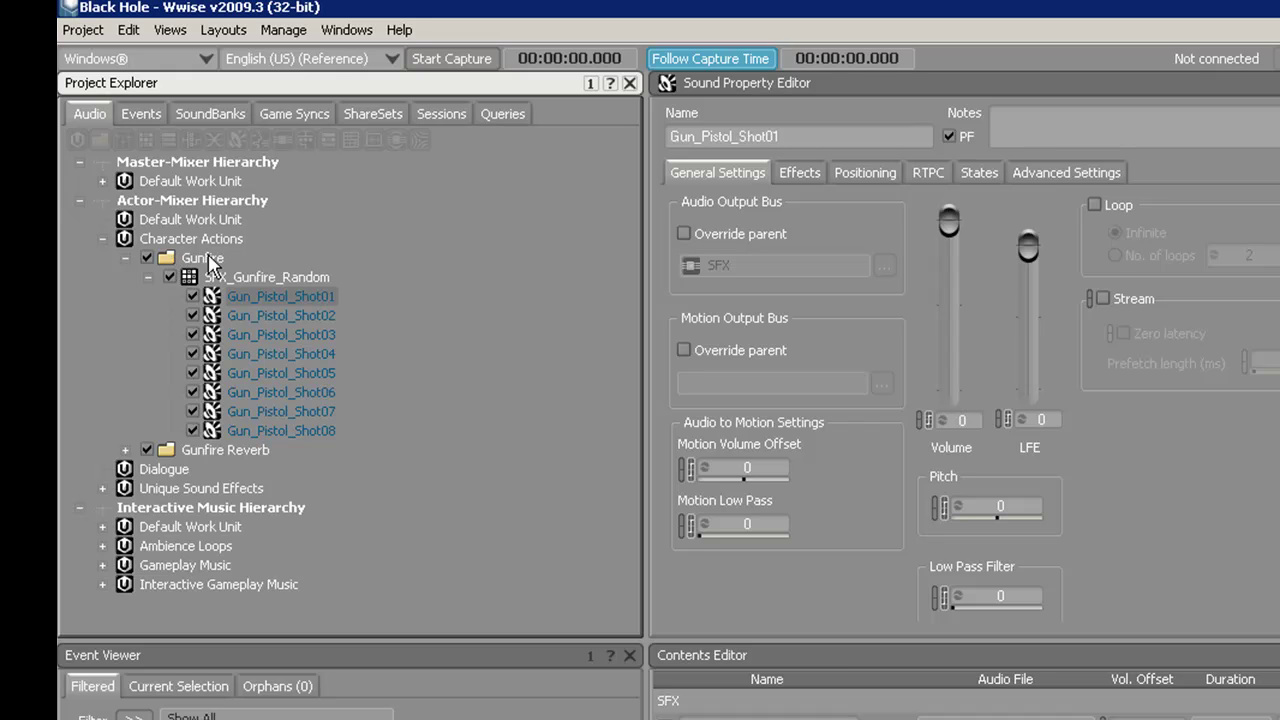
pyautogui.click(224, 276)
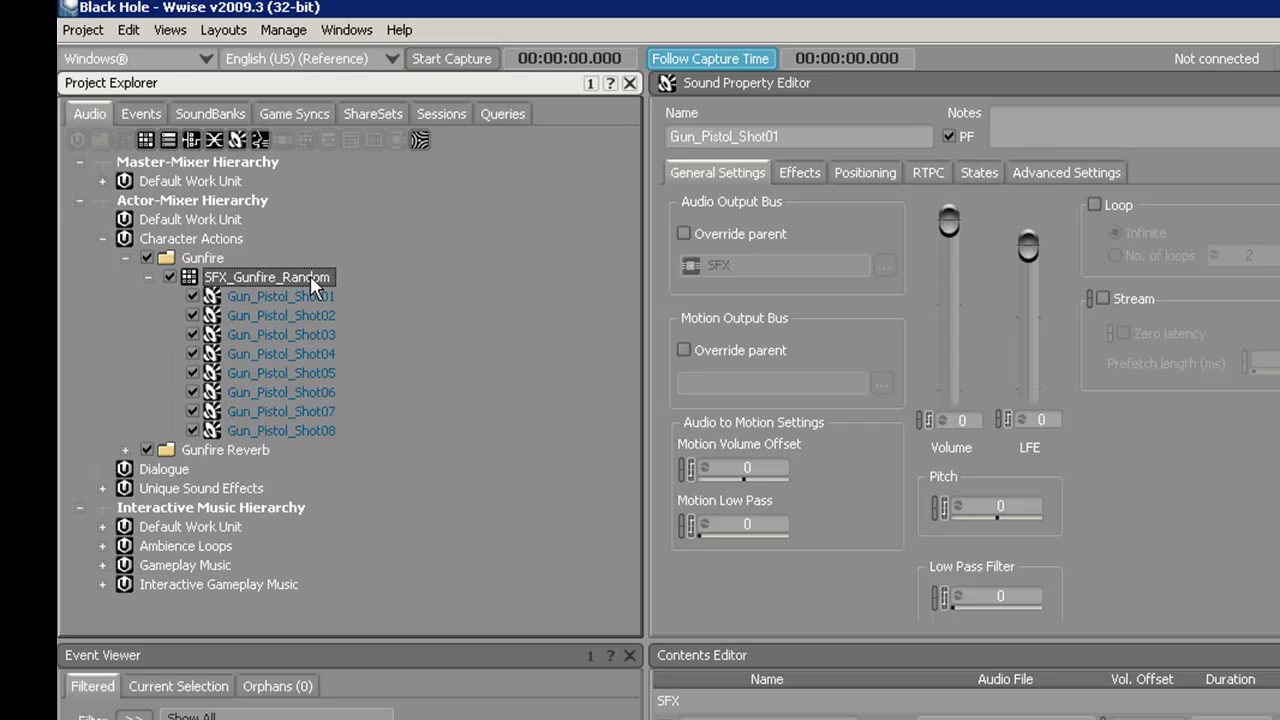
pyautogui.click(252, 293)
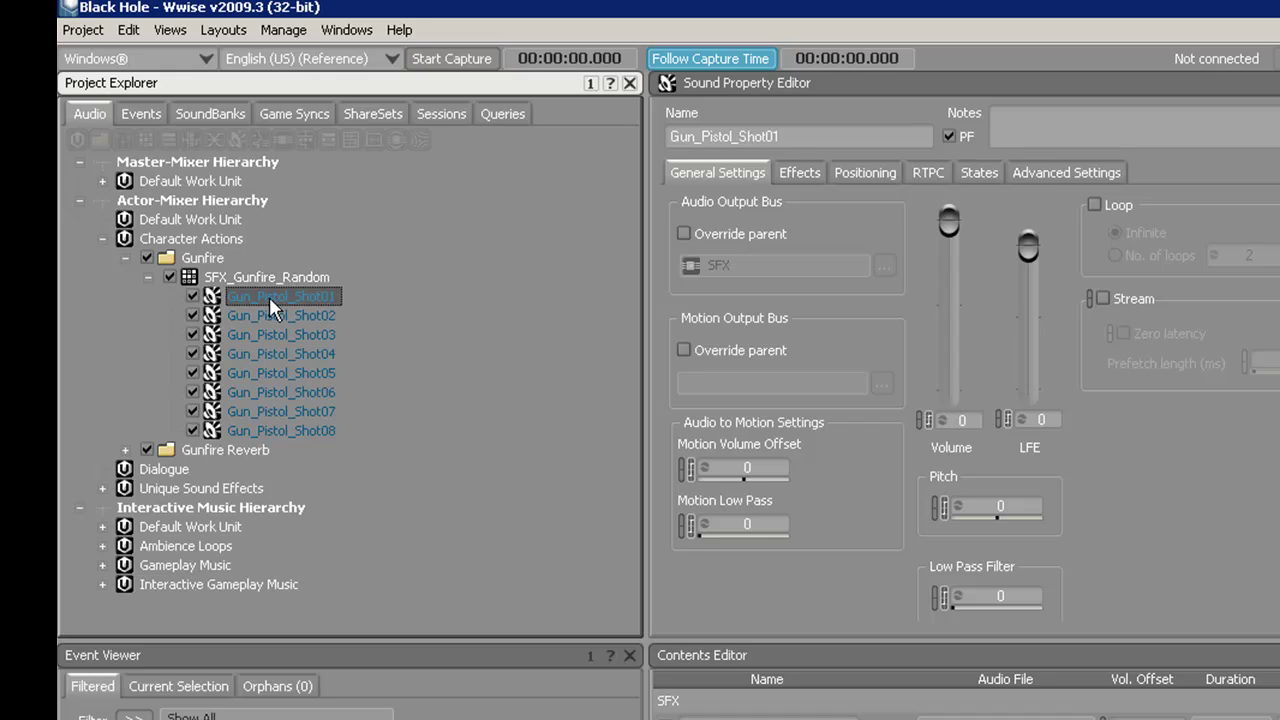
pyautogui.click(294, 297)
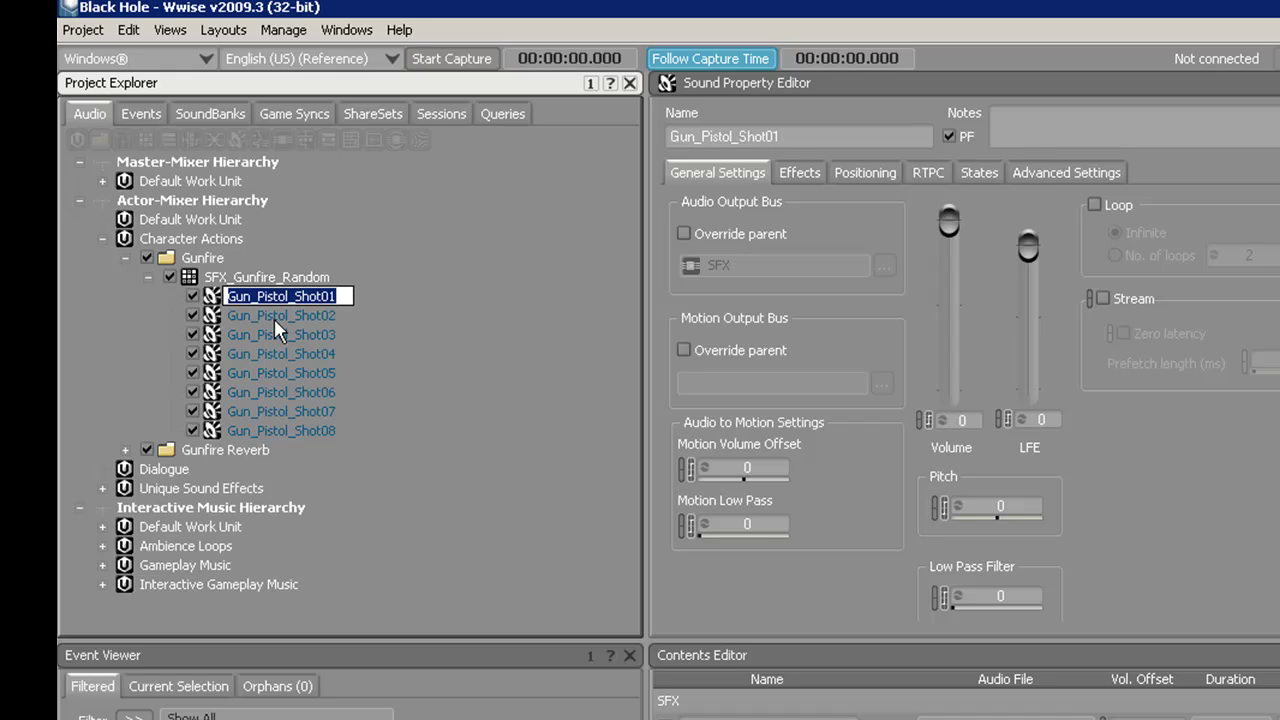
pyautogui.press('Escape')
pyautogui.press('Up')
pyautogui.click(277, 297)
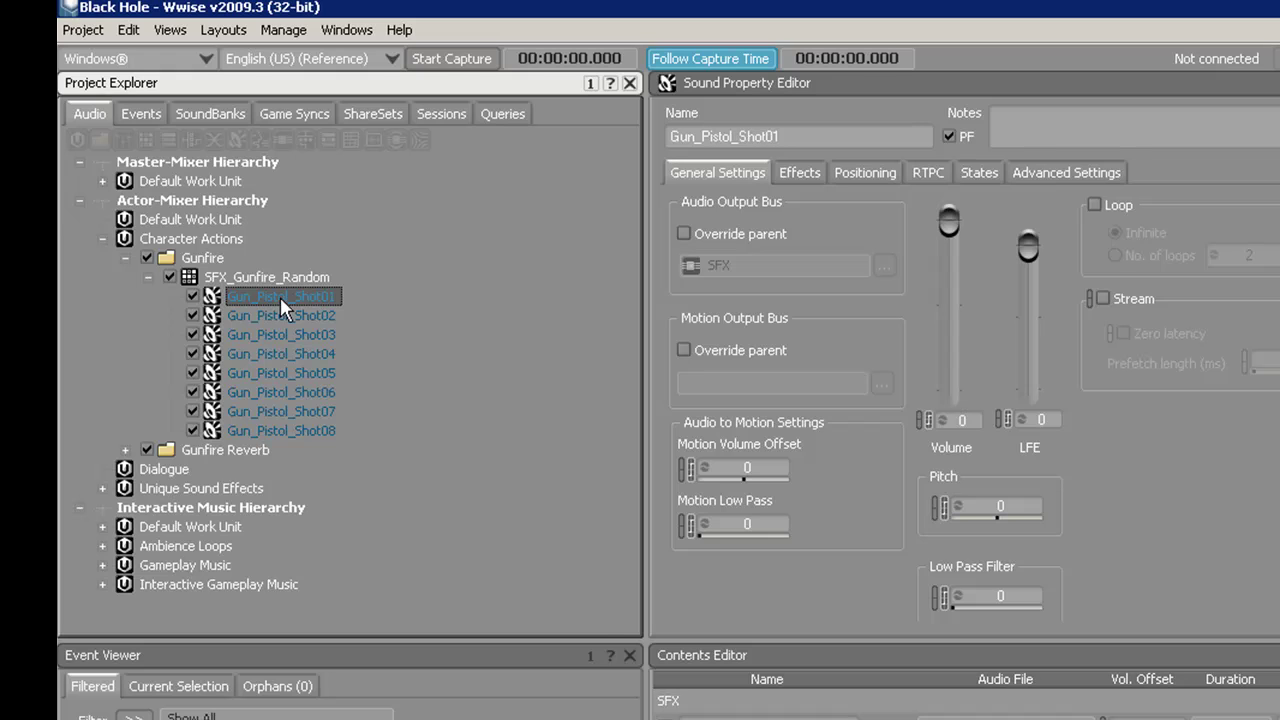
# Step: Review Gun_Pistol_Shot01's conversion settings across platforms, then close them
pyautogui.rightClick(280, 297)
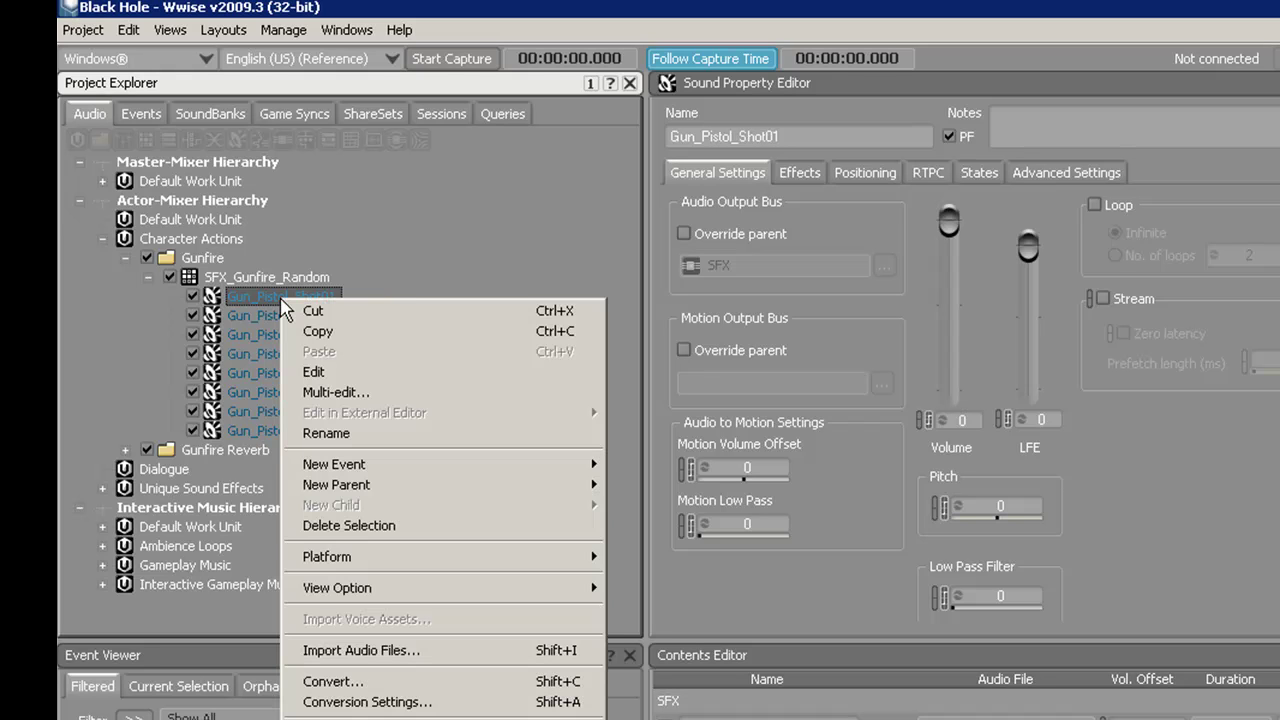
pyautogui.click(445, 702)
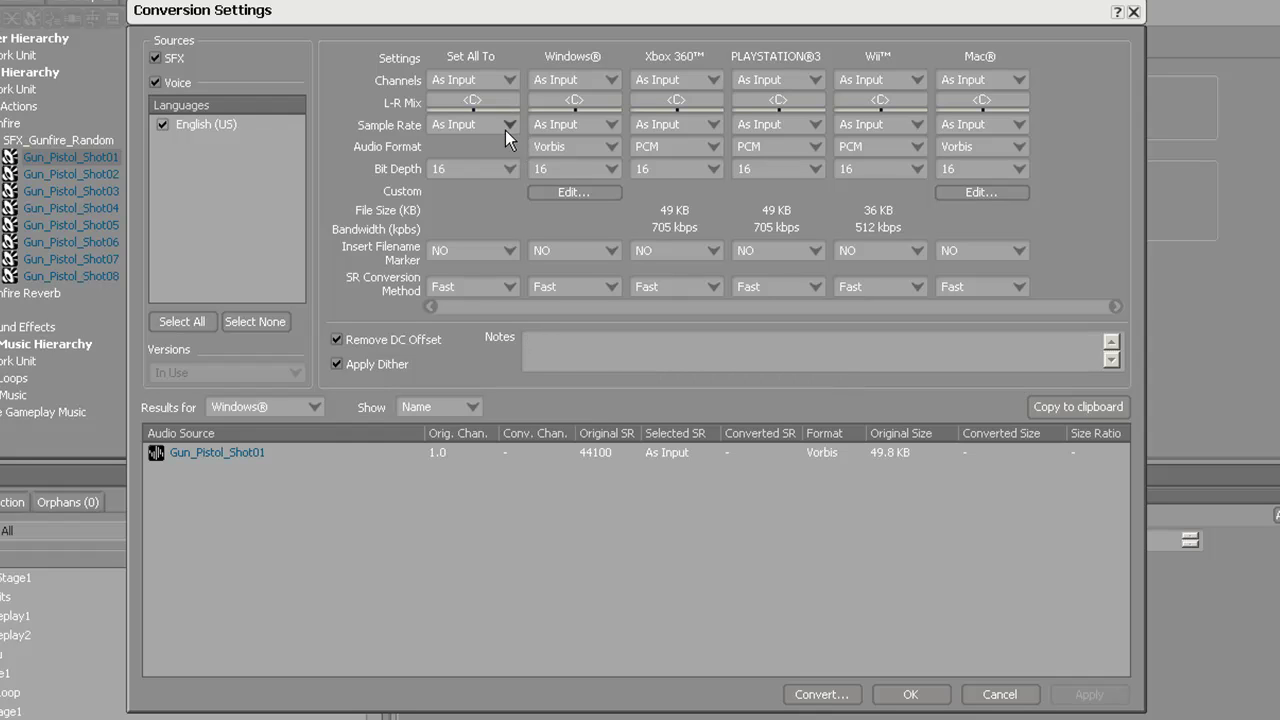
pyautogui.click(1134, 12)
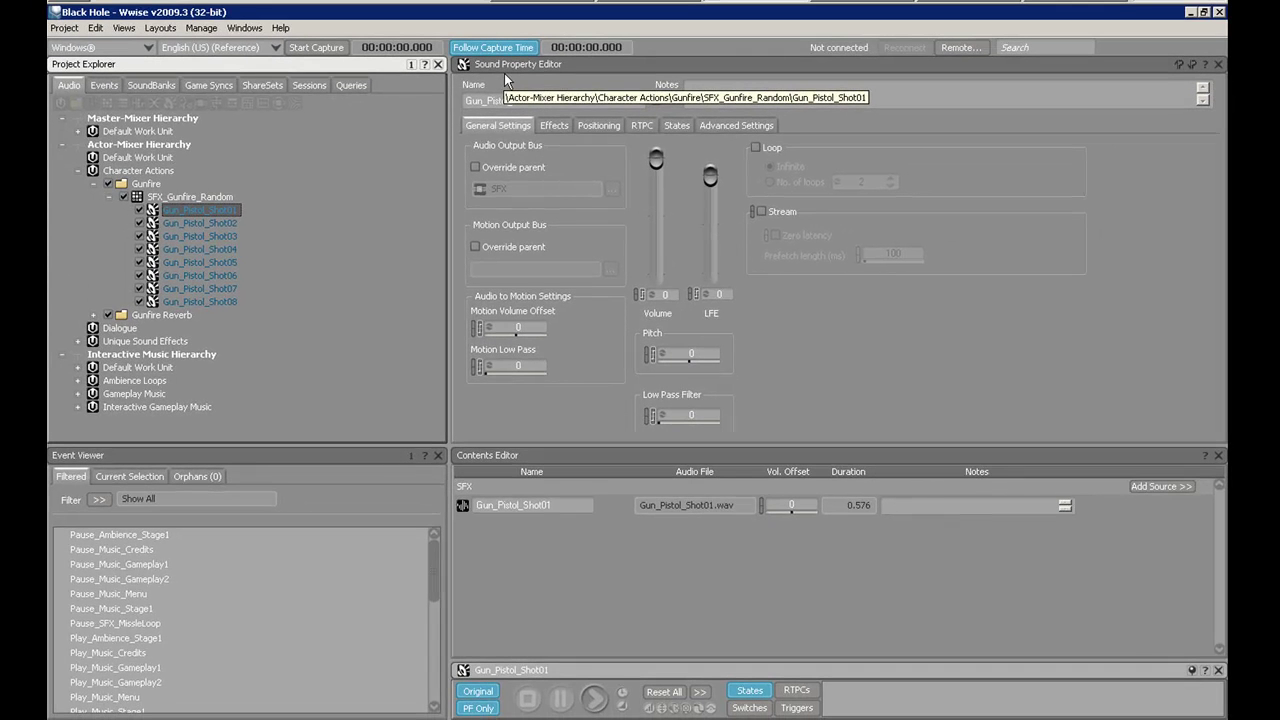
# Step: In UDK's Content Browser filtered to Sound Wave Data, select A_BioRifle_FireImpactExplode01
pyautogui.click(862, 4)
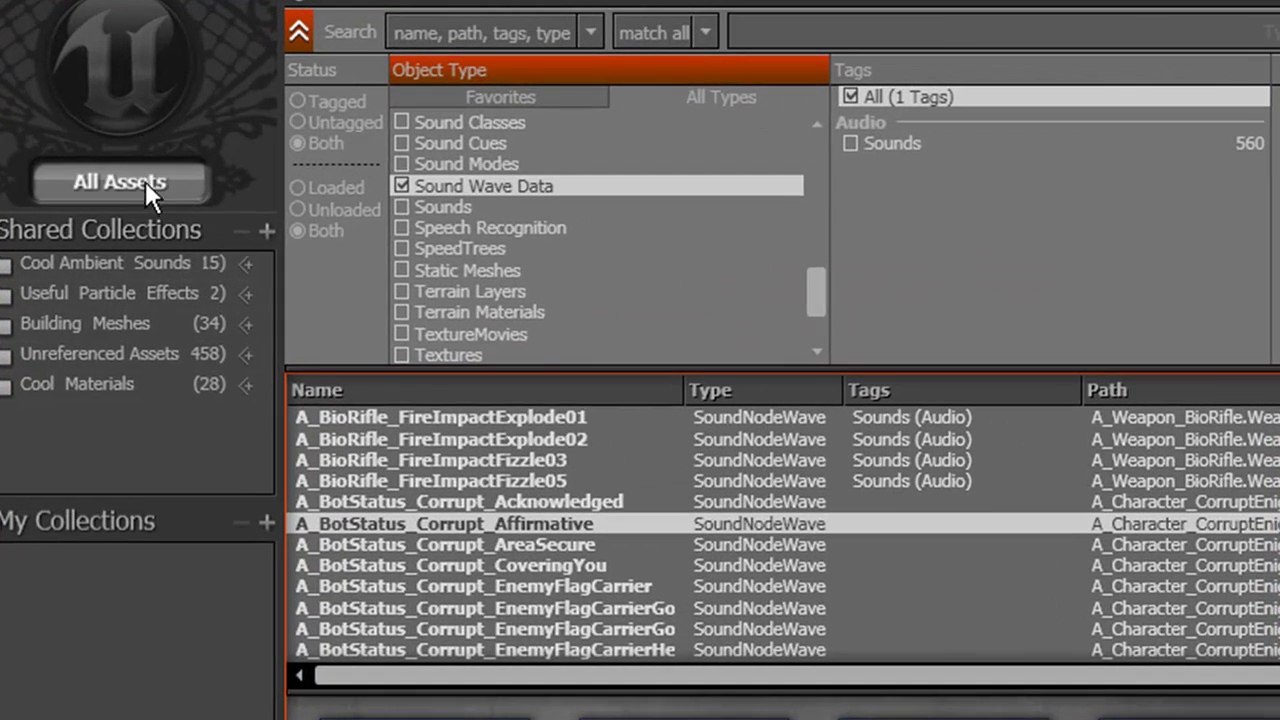
pyautogui.click(510, 98)
pyautogui.click(685, 97)
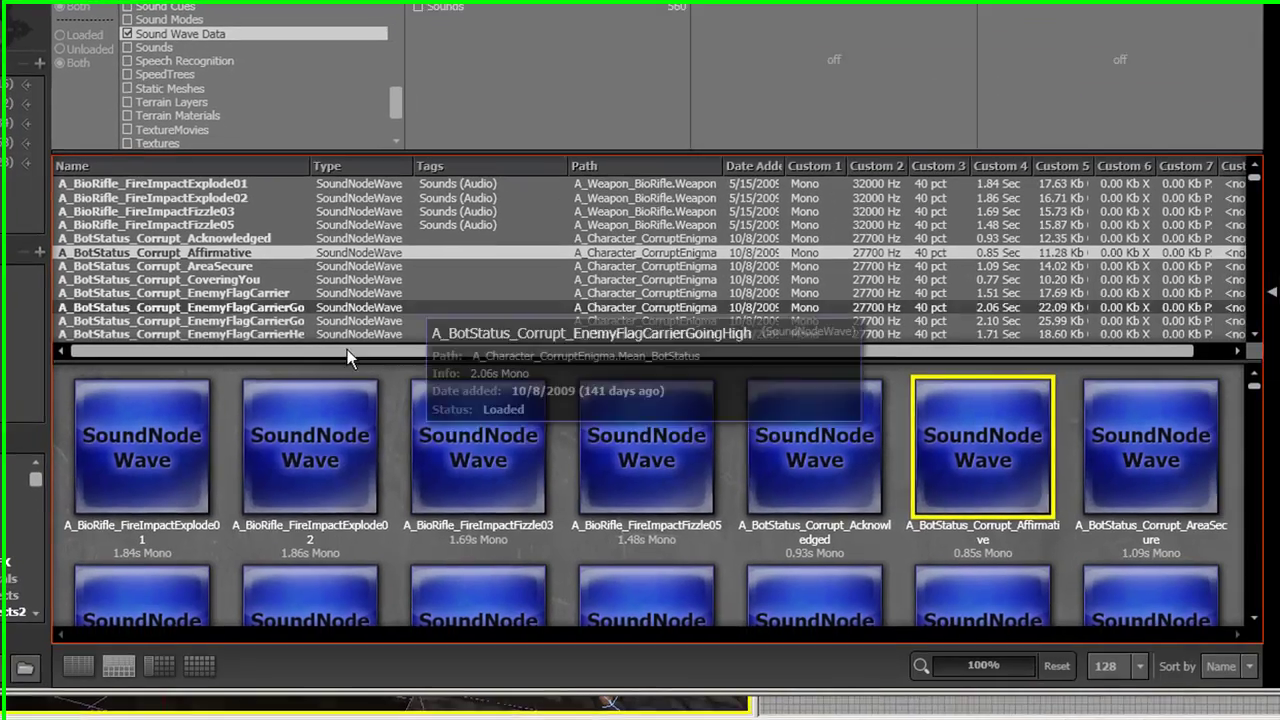
pyautogui.click(446, 700)
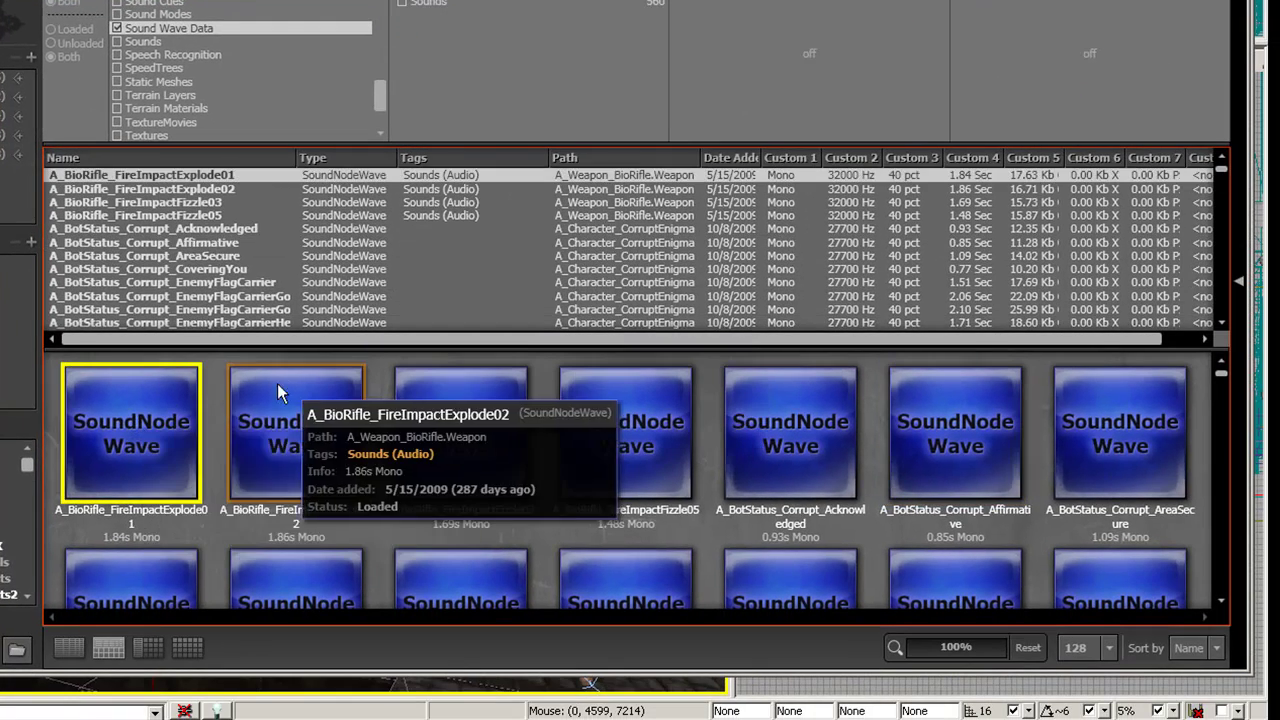
pyautogui.click(312, 378)
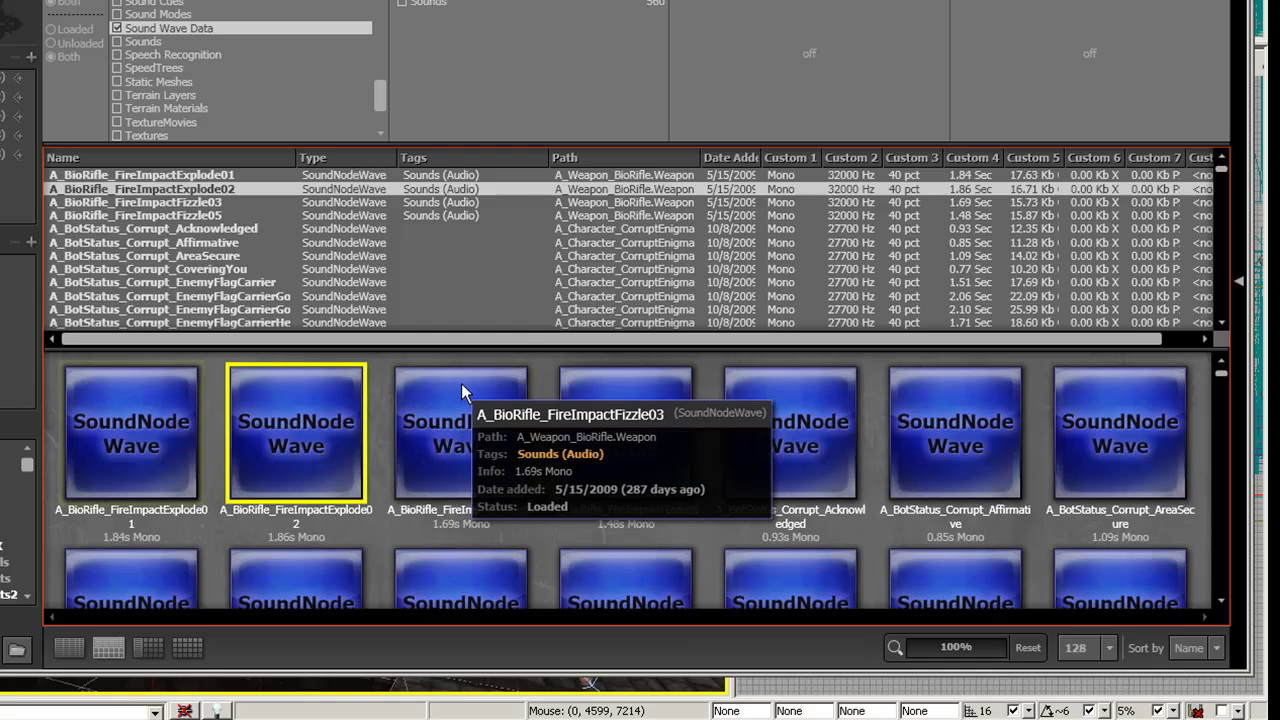
pyautogui.click(461, 383)
pyautogui.click(326, 393)
pyautogui.click(131, 413)
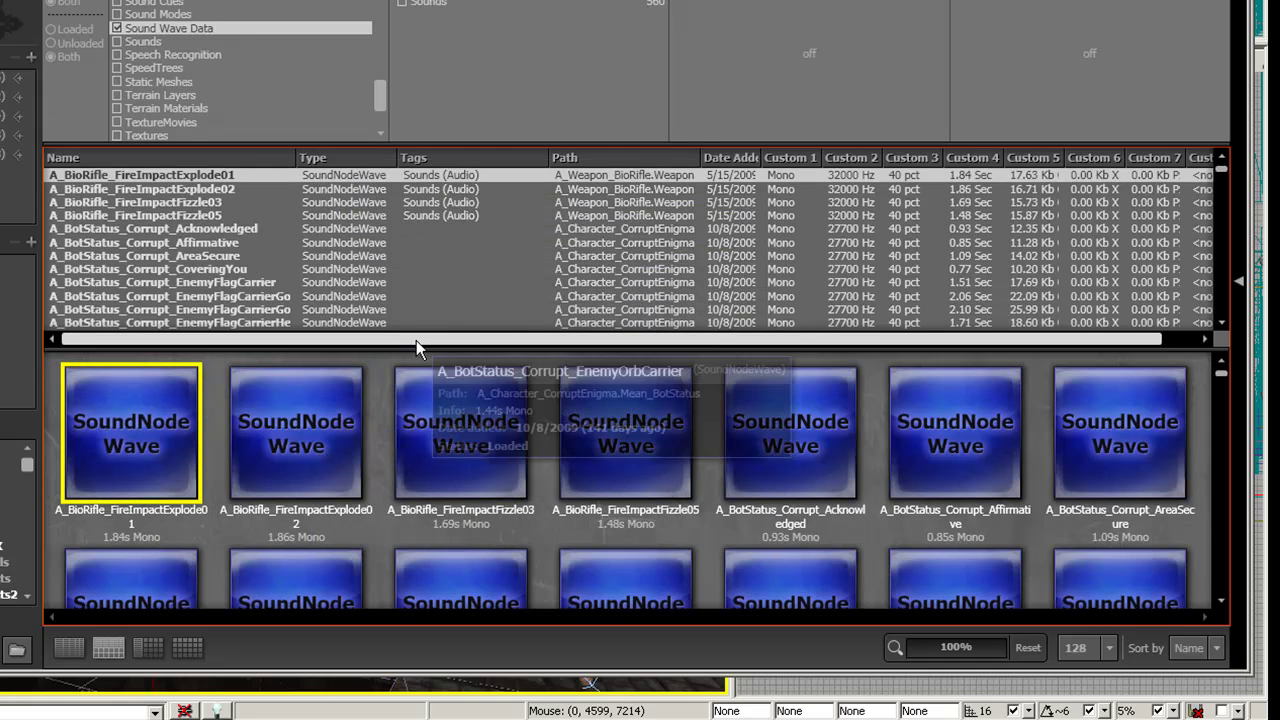
# Step: Inspect A_BioRifle_FireImpactExplode01's properties, including Compression Quality 40, then close them
pyautogui.moveTo(416, 340); pyautogui.dragTo(635, 330)
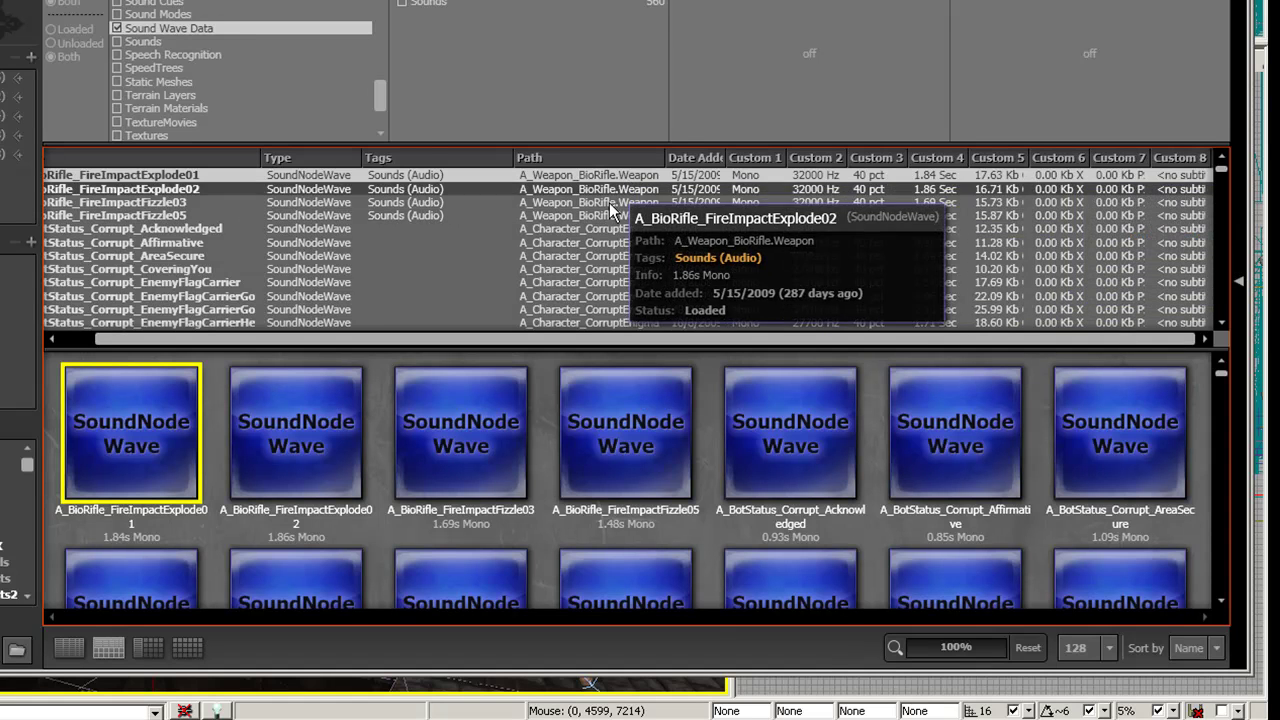
pyautogui.moveTo(630, 340); pyautogui.dragTo(591, 341)
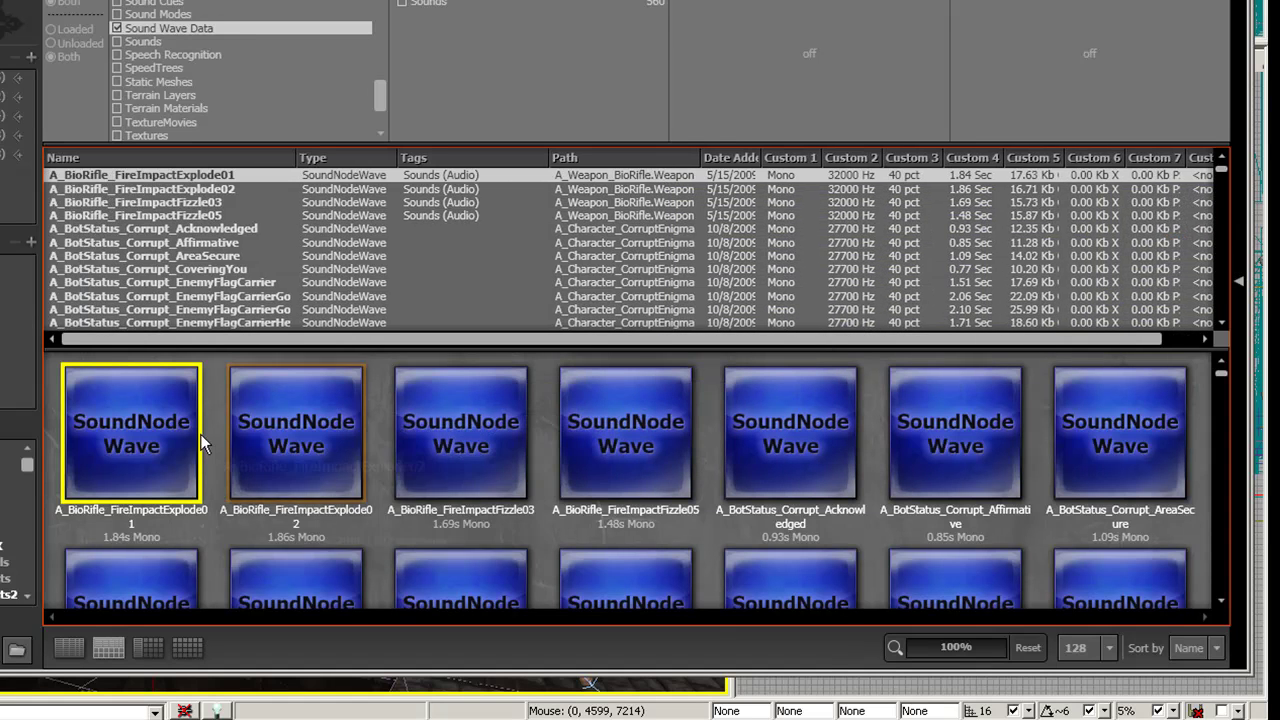
pyautogui.rightClick(142, 412)
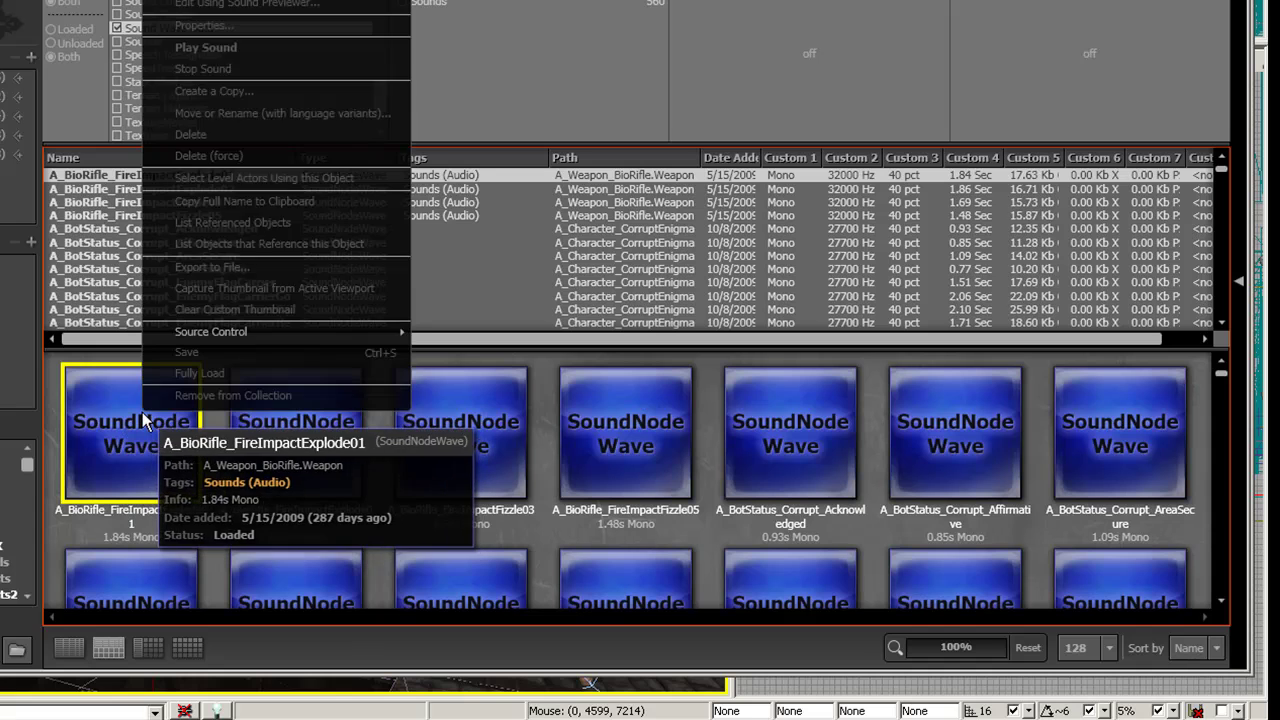
pyautogui.click(270, 27)
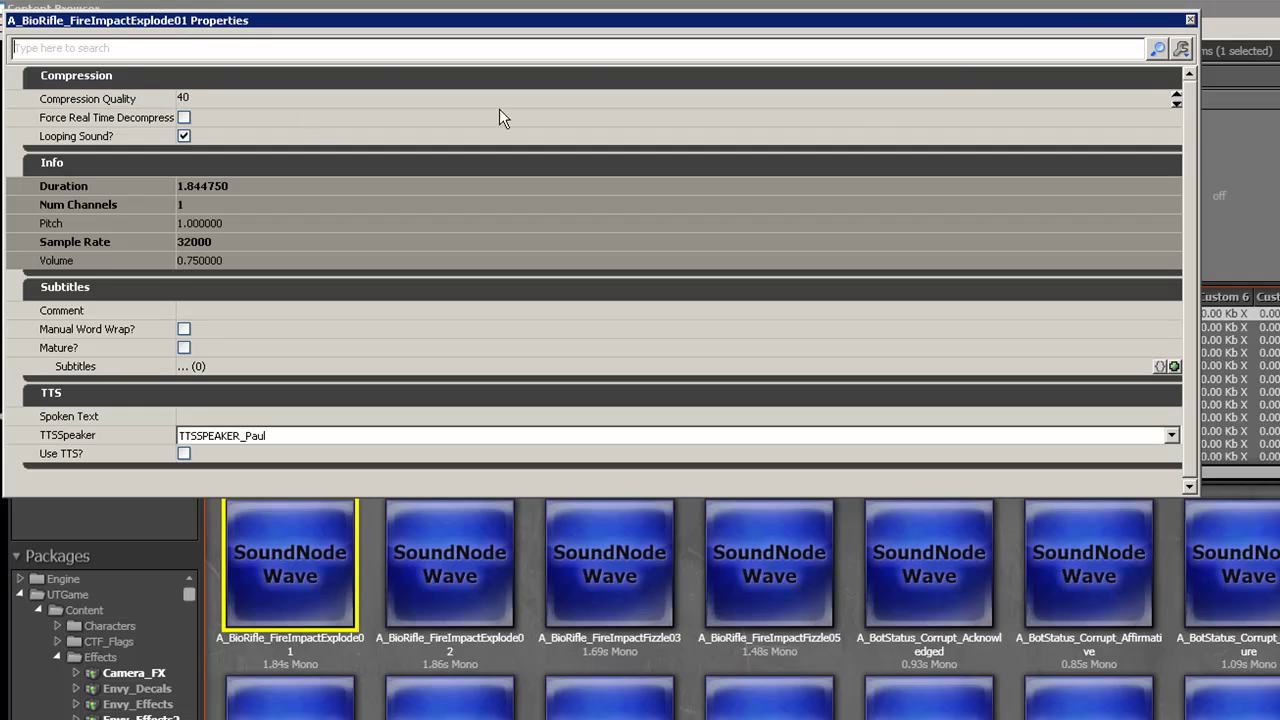
pyautogui.click(1190, 22)
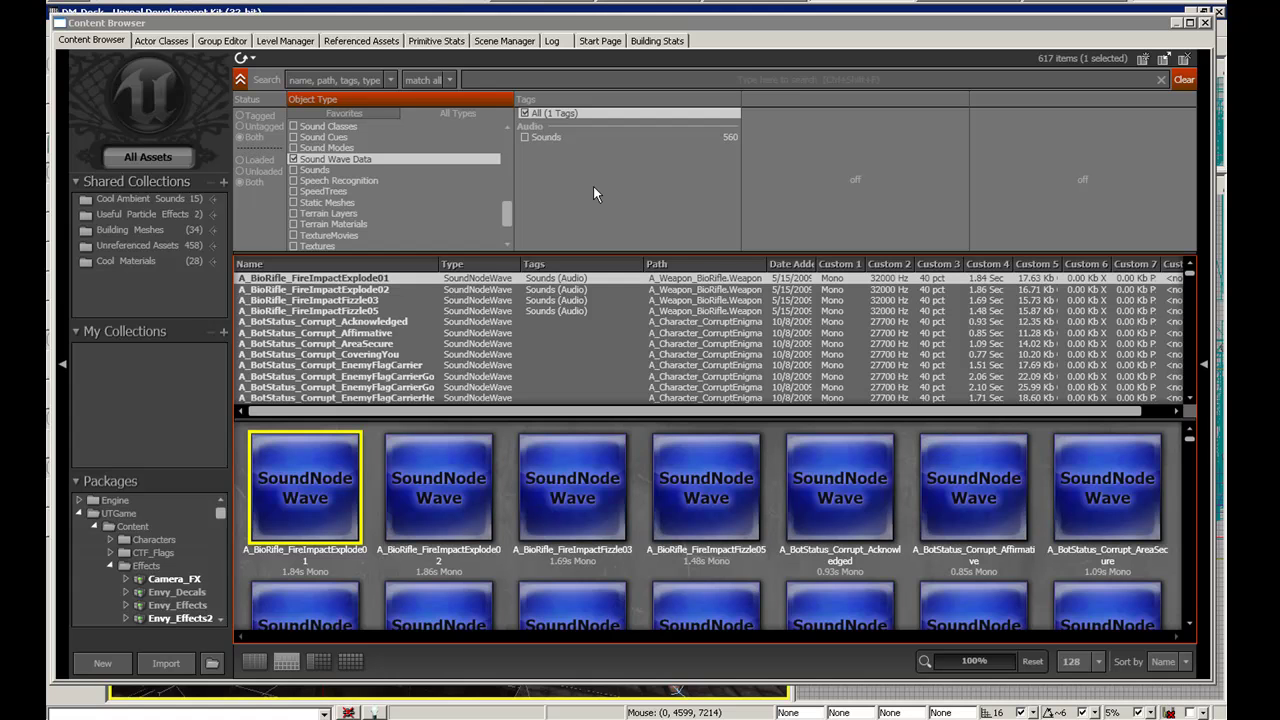
# Step: Back in XACT, resize the Wave Bank and Sound Bank windows to sit side by side
pyautogui.hotkey('alt', 'Tab')
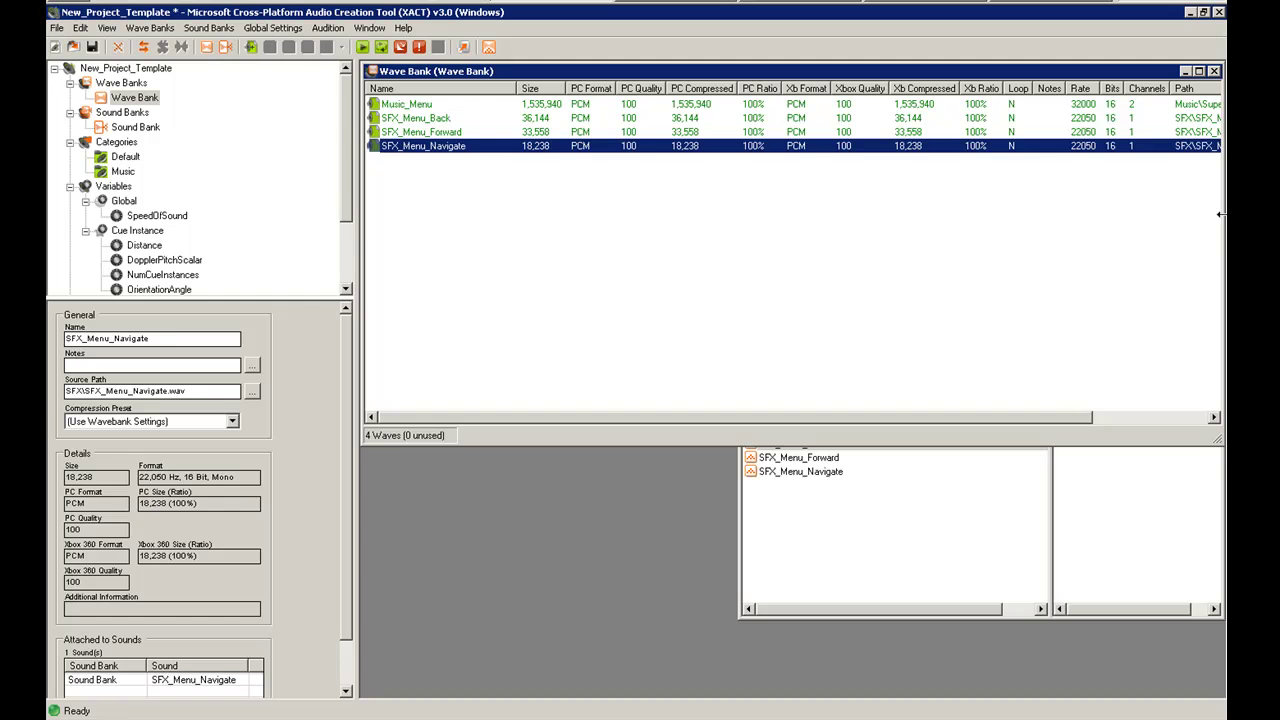
pyautogui.moveTo(1212, 225); pyautogui.dragTo(657, 225)
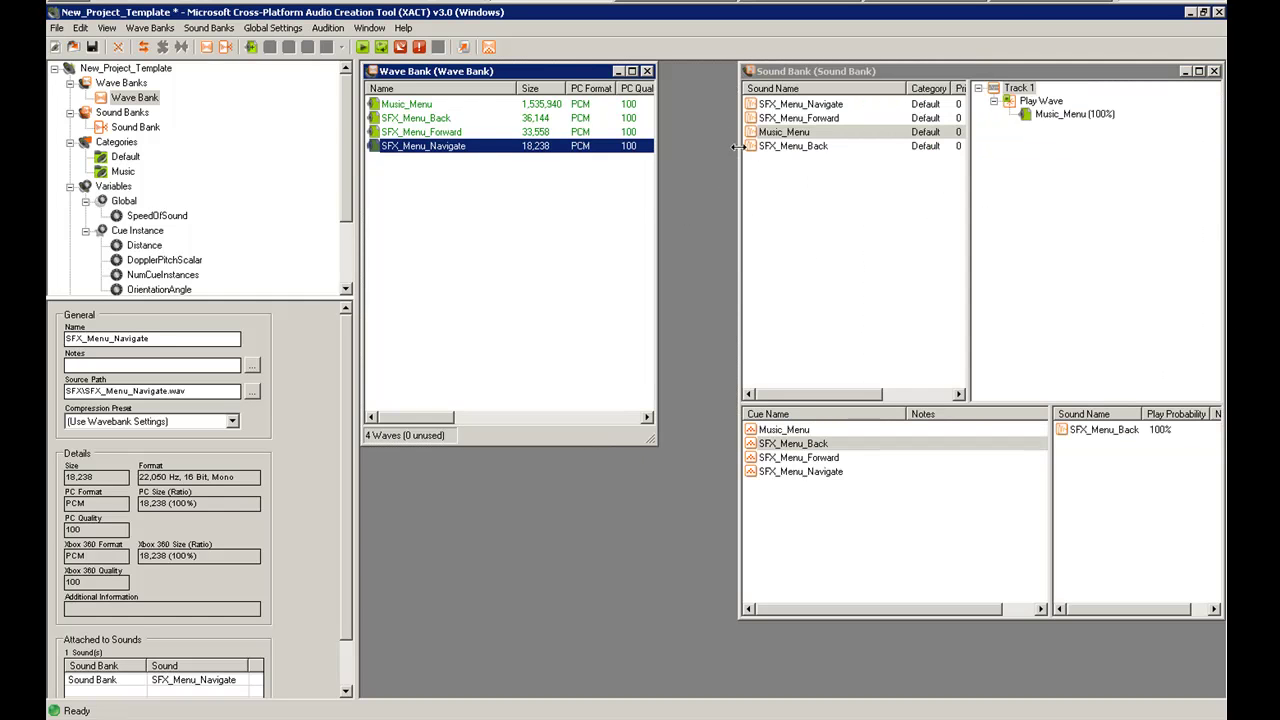
pyautogui.moveTo(740, 158); pyautogui.dragTo(662, 188)
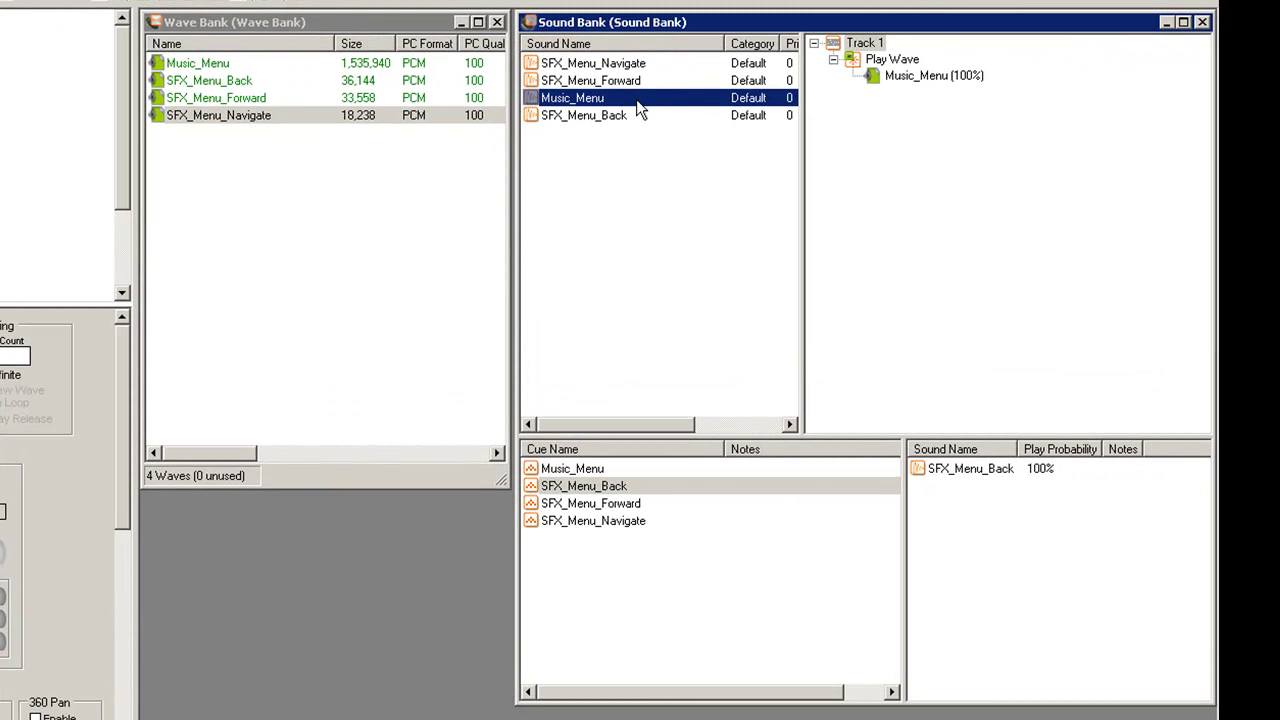
# Step: Cycle through each menu sound in the Sound Bank to see which wave it plays
pyautogui.click(622, 66)
pyautogui.click(595, 82)
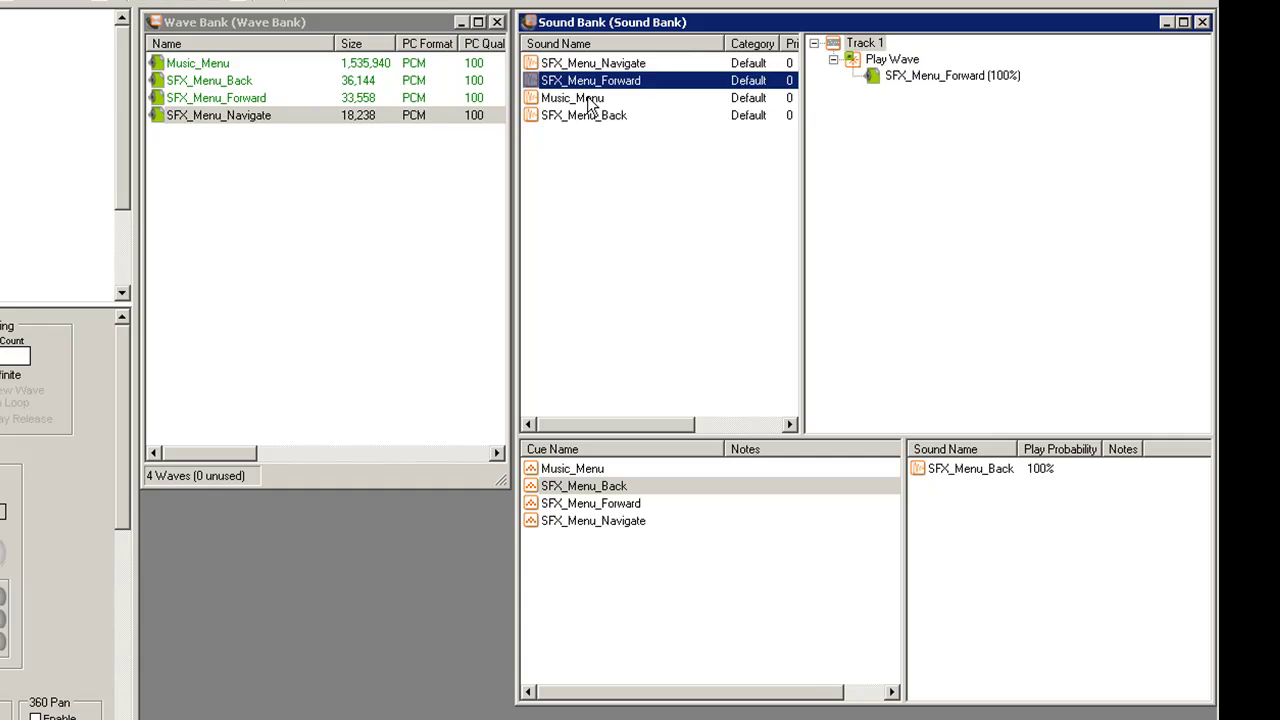
pyautogui.click(594, 99)
pyautogui.click(596, 116)
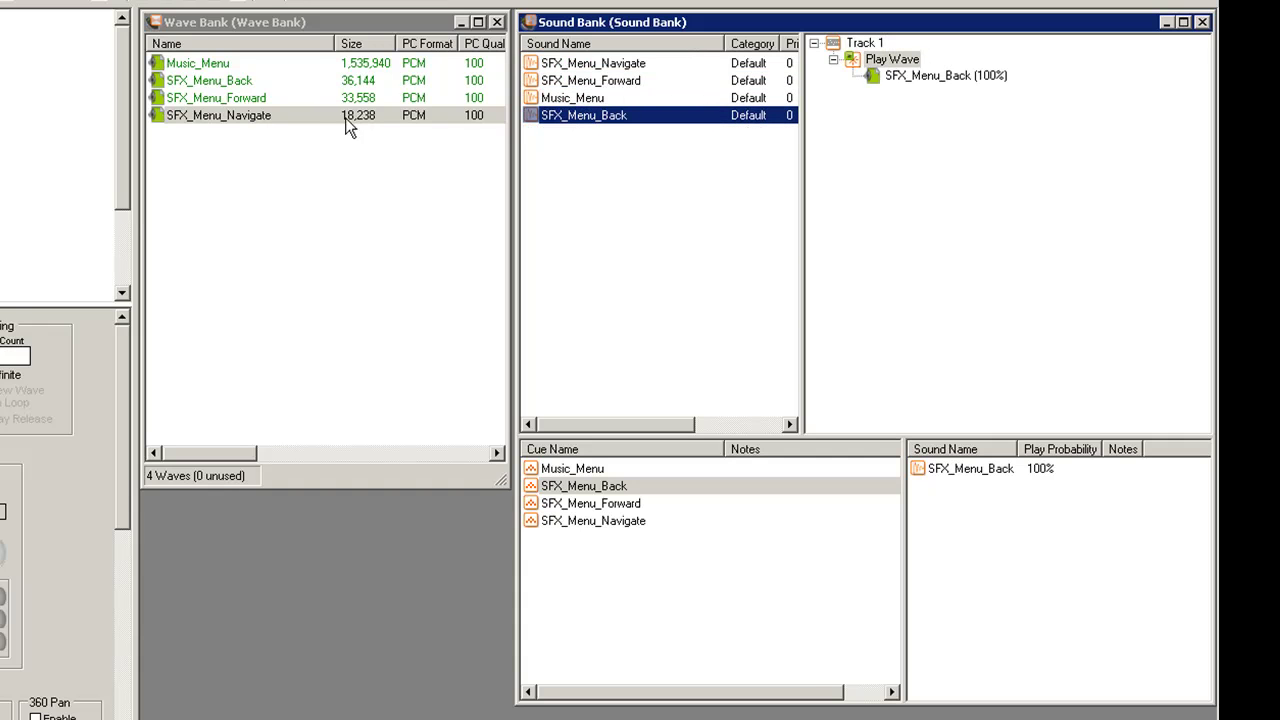
pyautogui.click(612, 64)
pyautogui.click(603, 82)
pyautogui.click(593, 100)
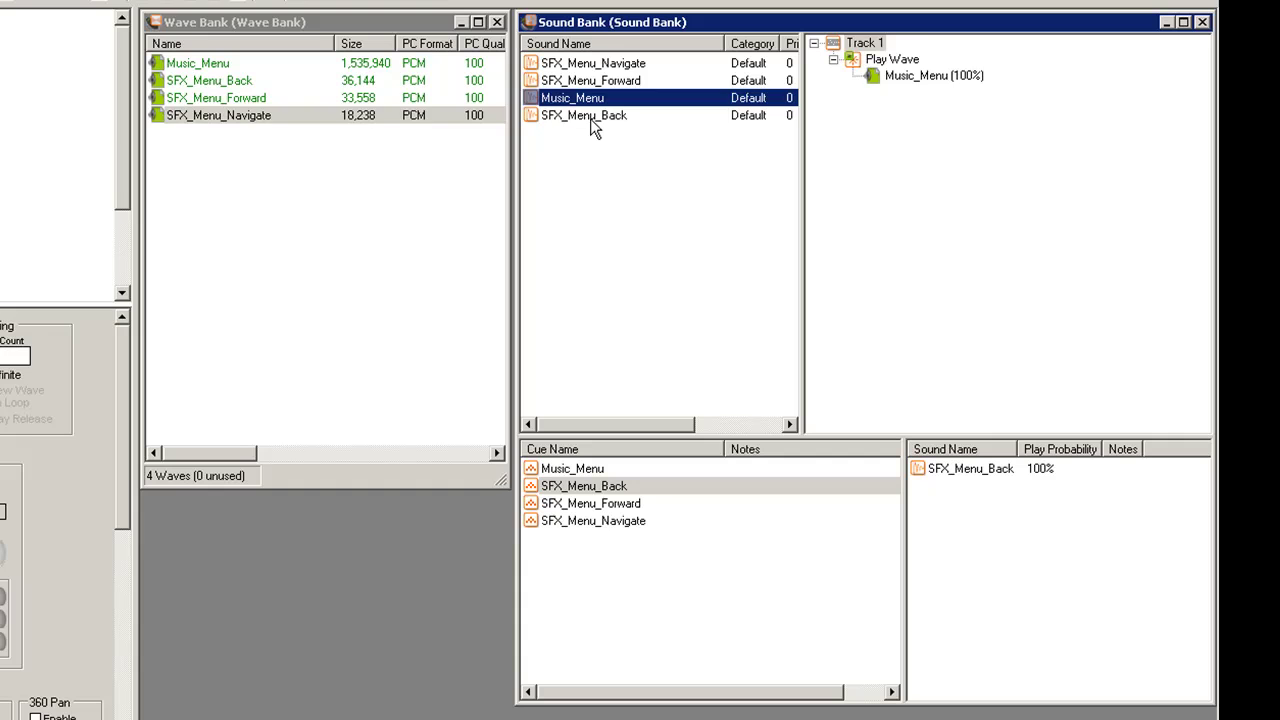
pyautogui.click(594, 116)
pyautogui.click(213, 98)
pyautogui.click(603, 64)
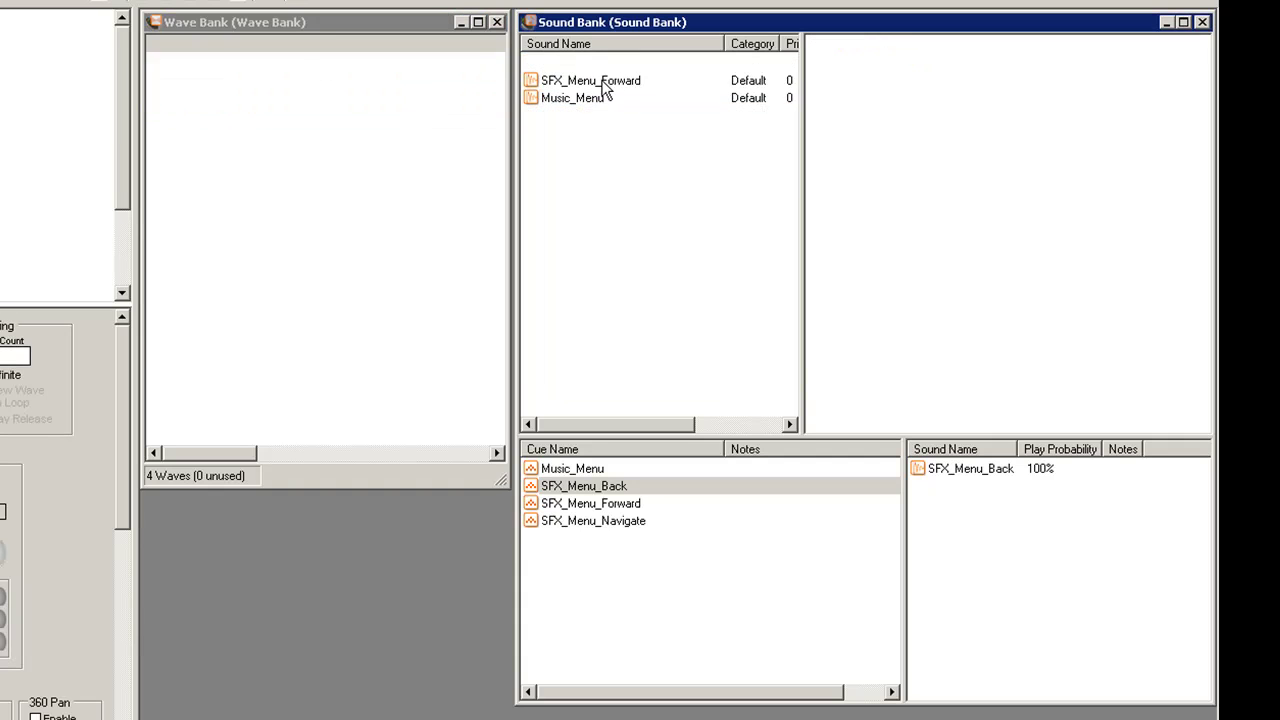
pyautogui.click(603, 81)
pyautogui.click(604, 98)
pyautogui.click(604, 116)
# Step: Inspect SFX_Menu_Navigate's track, stepping between its Play Wave event and wave
pyautogui.click(603, 64)
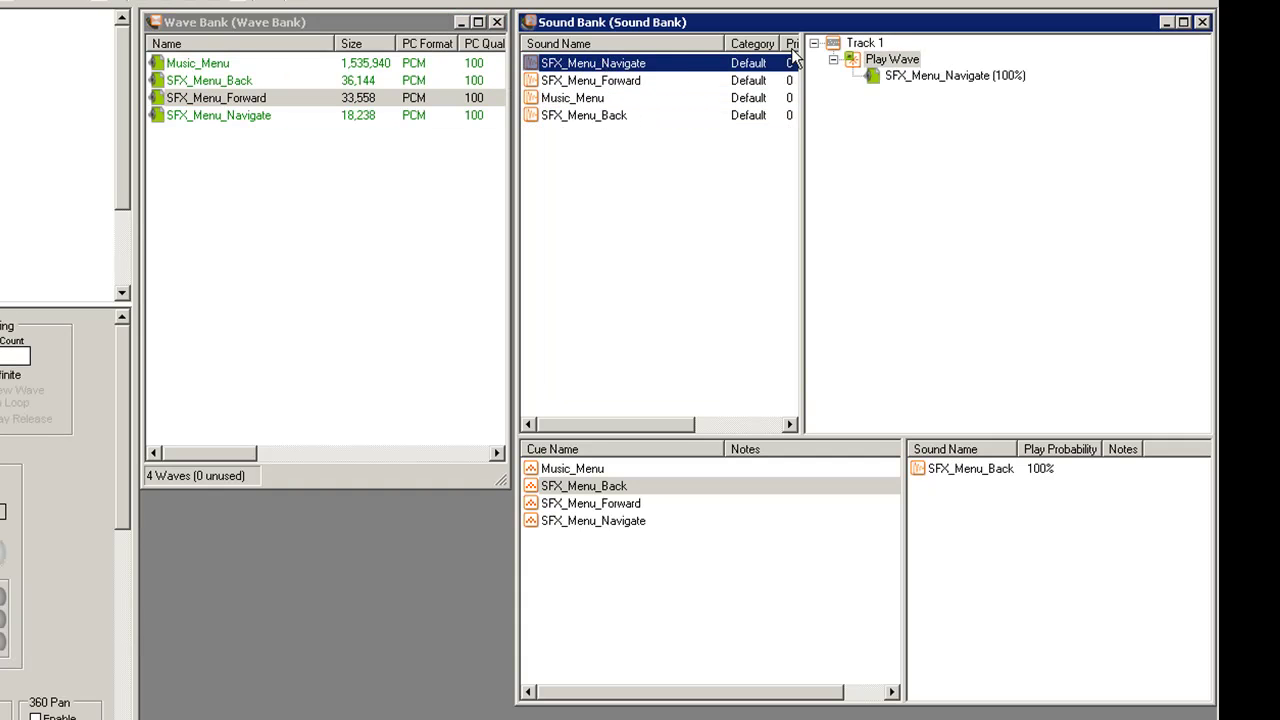
pyautogui.click(912, 74)
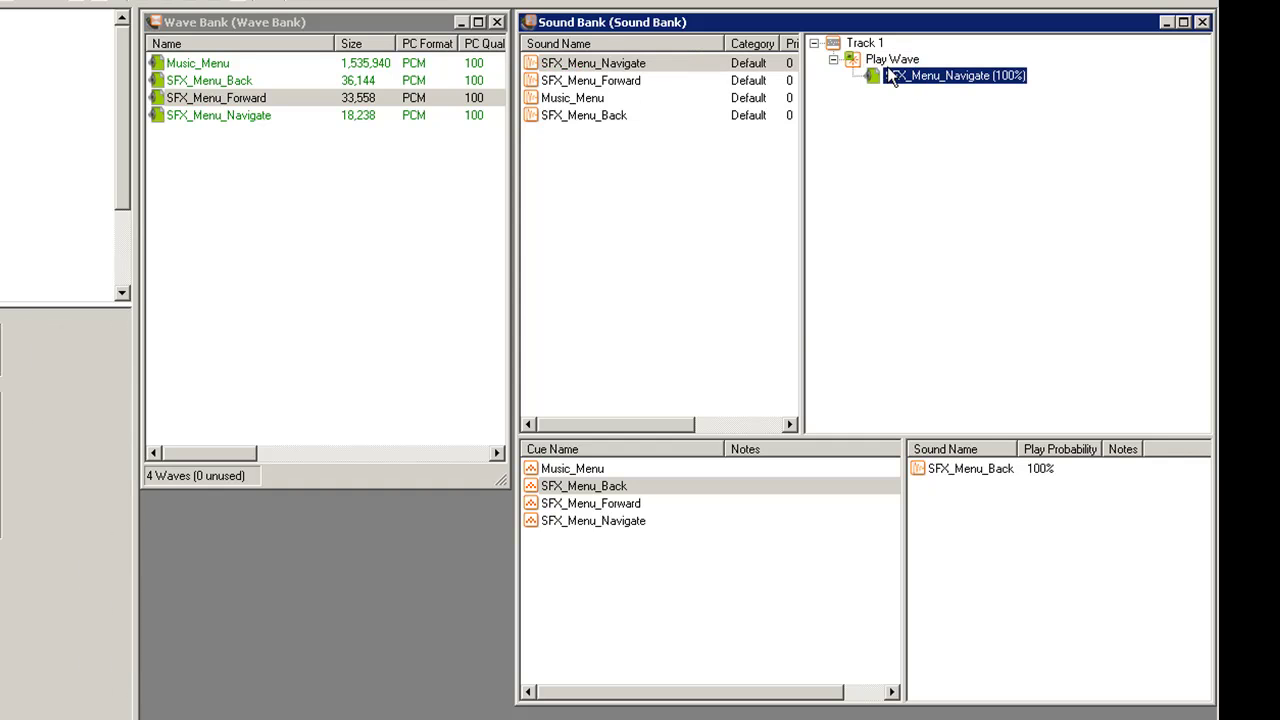
pyautogui.press('Up')
pyautogui.press('Down')
# Step: Review the Play Wave and sound settings, then set Music_Menu's Category to Music
pyautogui.click(876, 60)
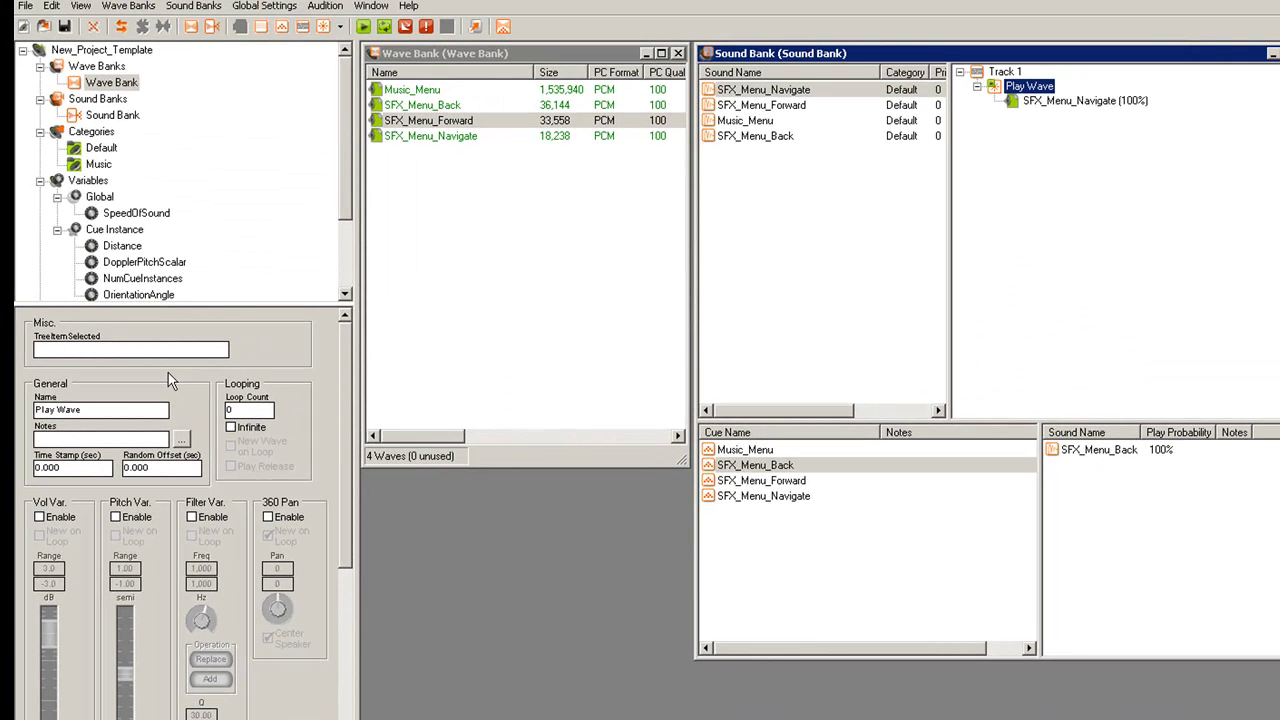
pyautogui.click(780, 90)
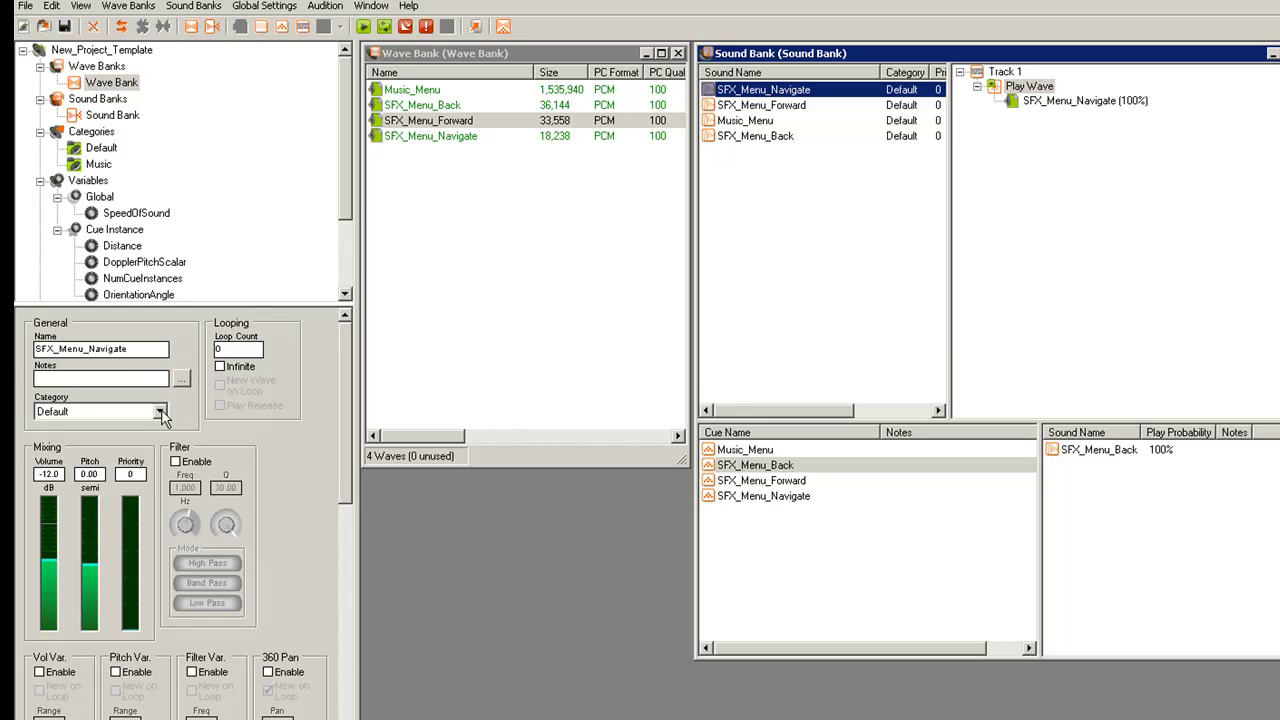
pyautogui.click(770, 122)
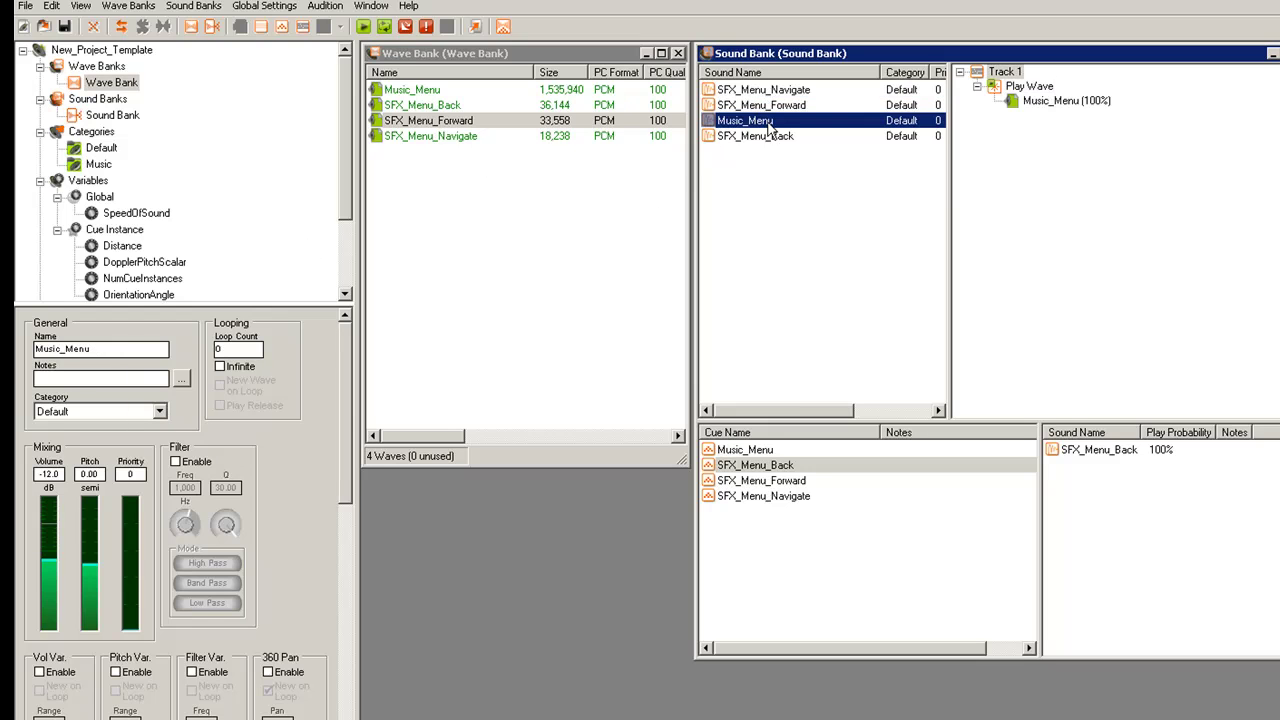
pyautogui.click(157, 412)
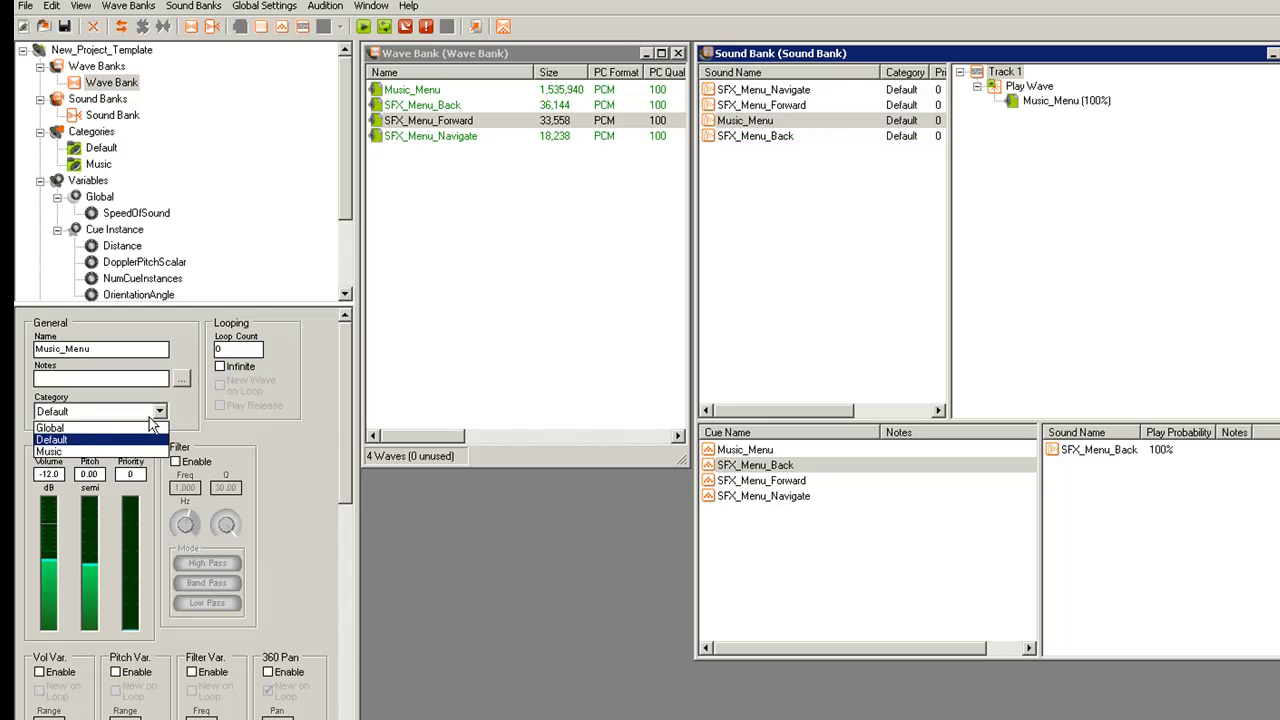
pyautogui.click(100, 452)
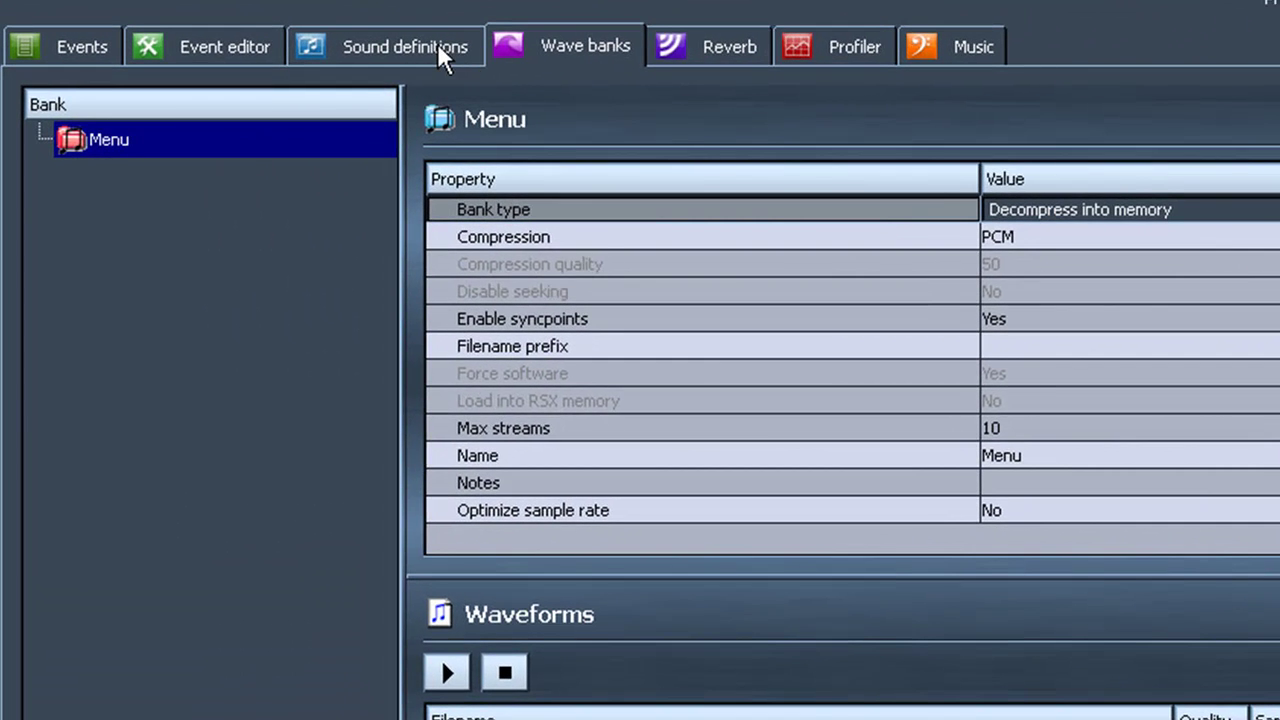
# Step: Compare FMOD's Sound definitions view with the event views, ending on Sound definitions
pyautogui.click(433, 43)
pyautogui.click(240, 46)
pyautogui.click(375, 46)
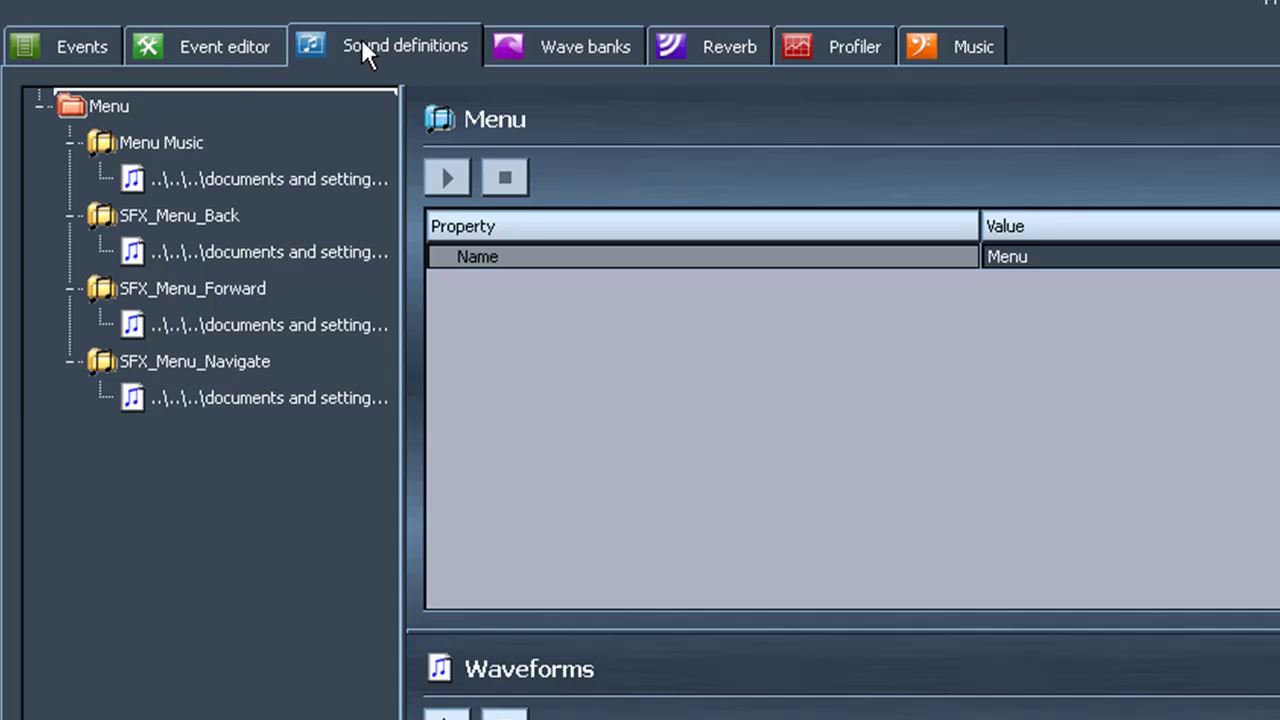
pyautogui.click(288, 47)
pyautogui.click(332, 49)
pyautogui.click(273, 50)
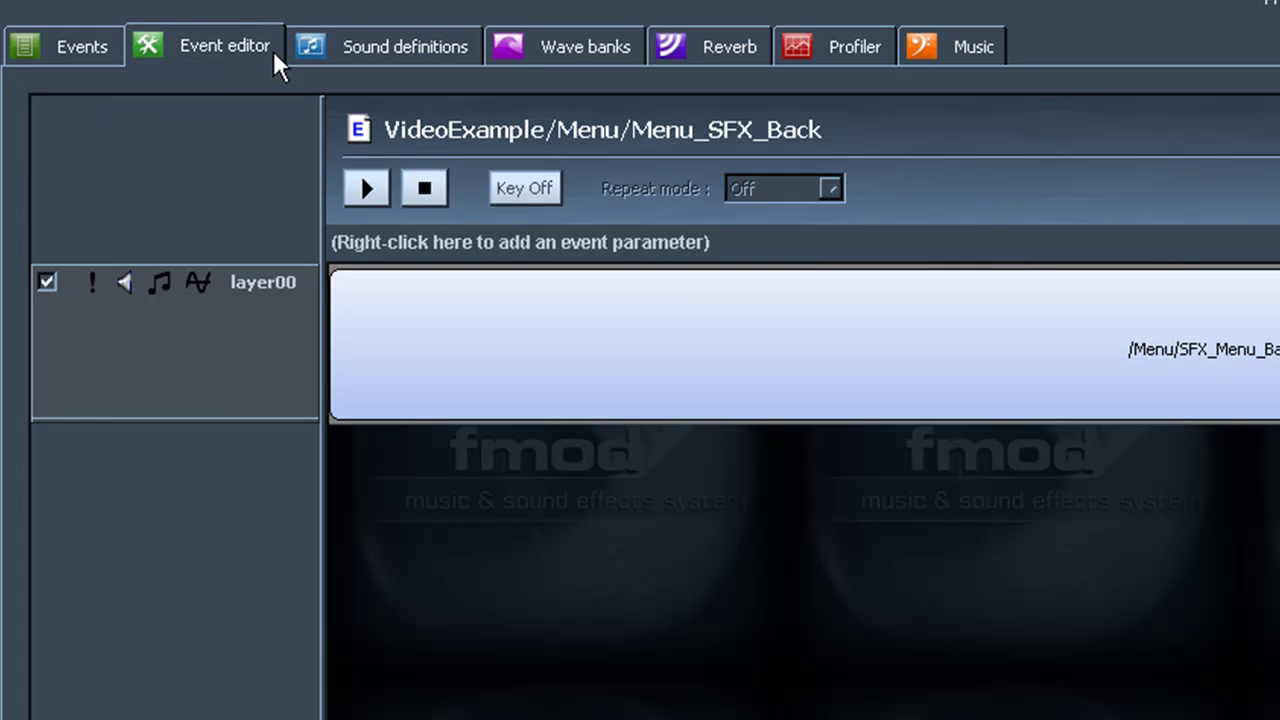
pyautogui.click(347, 50)
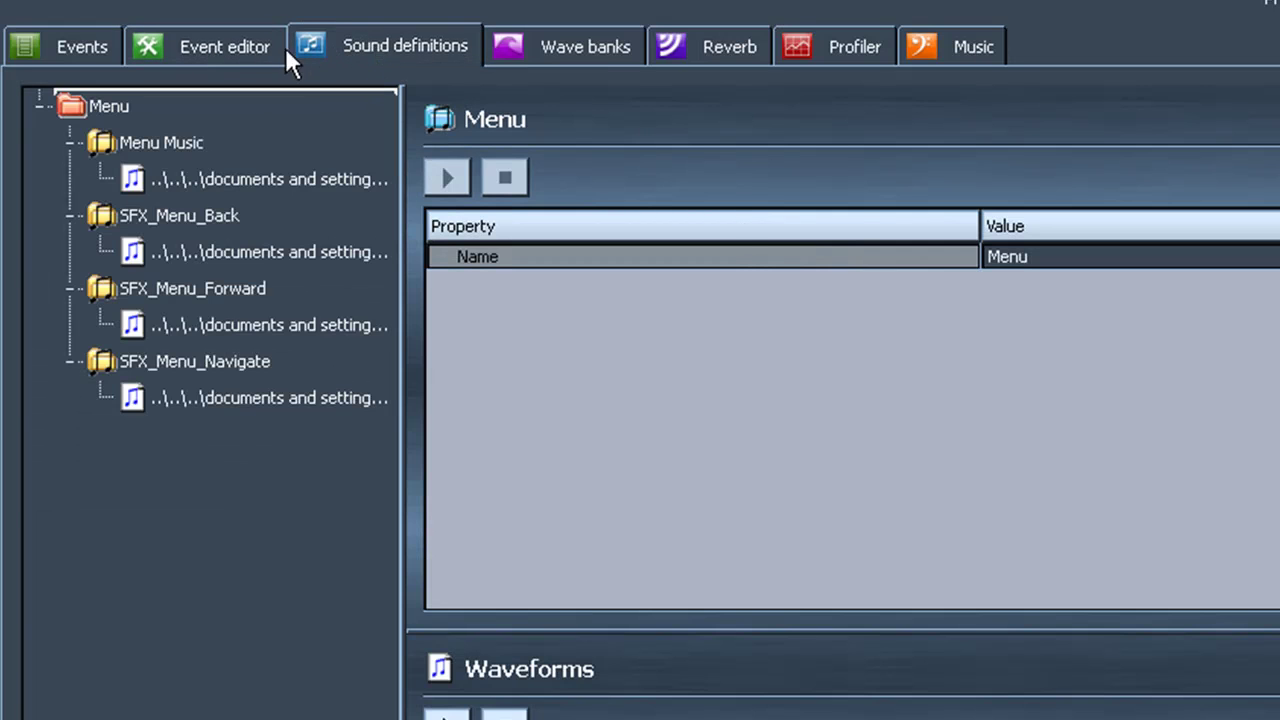
pyautogui.click(229, 60)
pyautogui.click(421, 49)
# Step: Inspect the Menu Music definition's properties and source file path, then the Menu folder
pyautogui.click(157, 143)
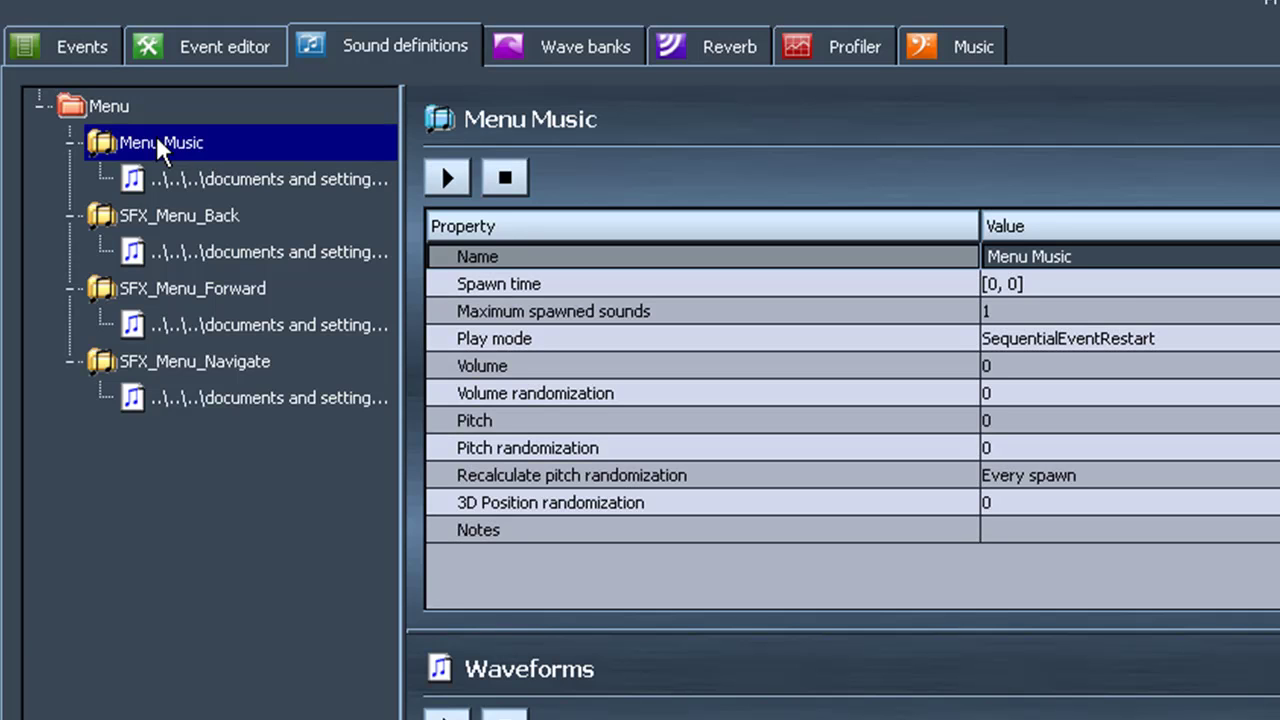
pyautogui.click(210, 180)
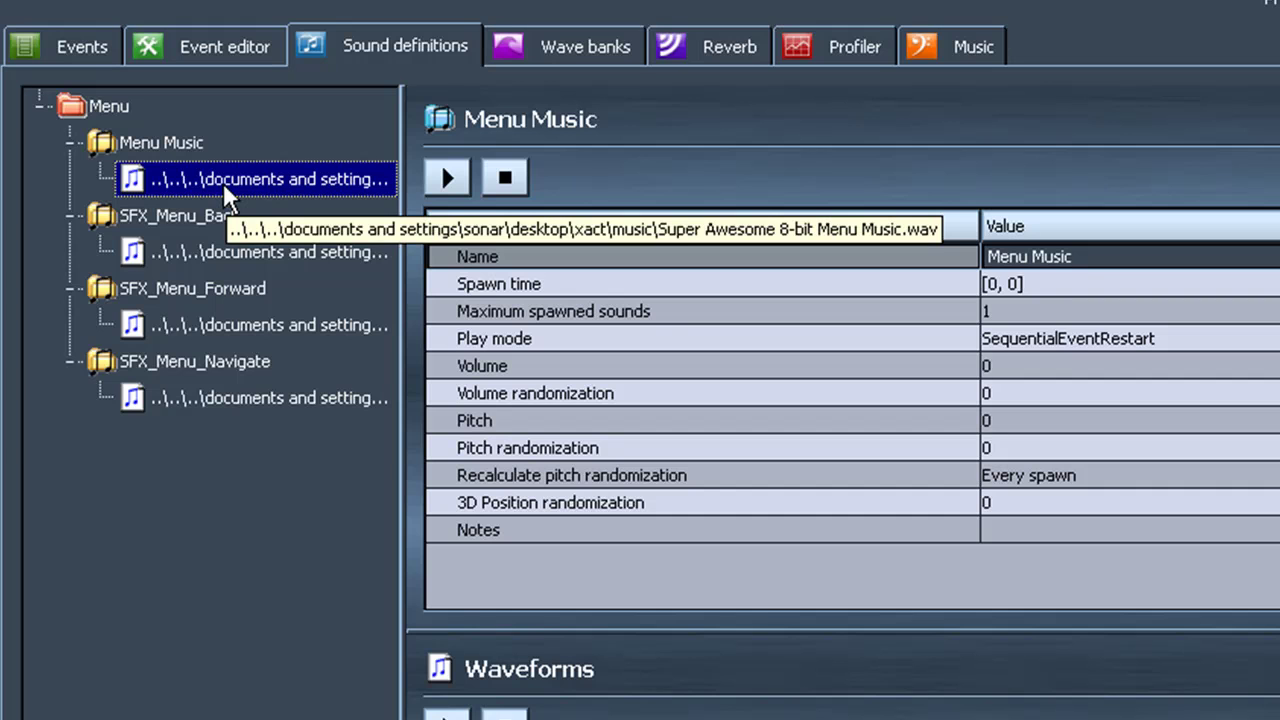
pyautogui.click(225, 106)
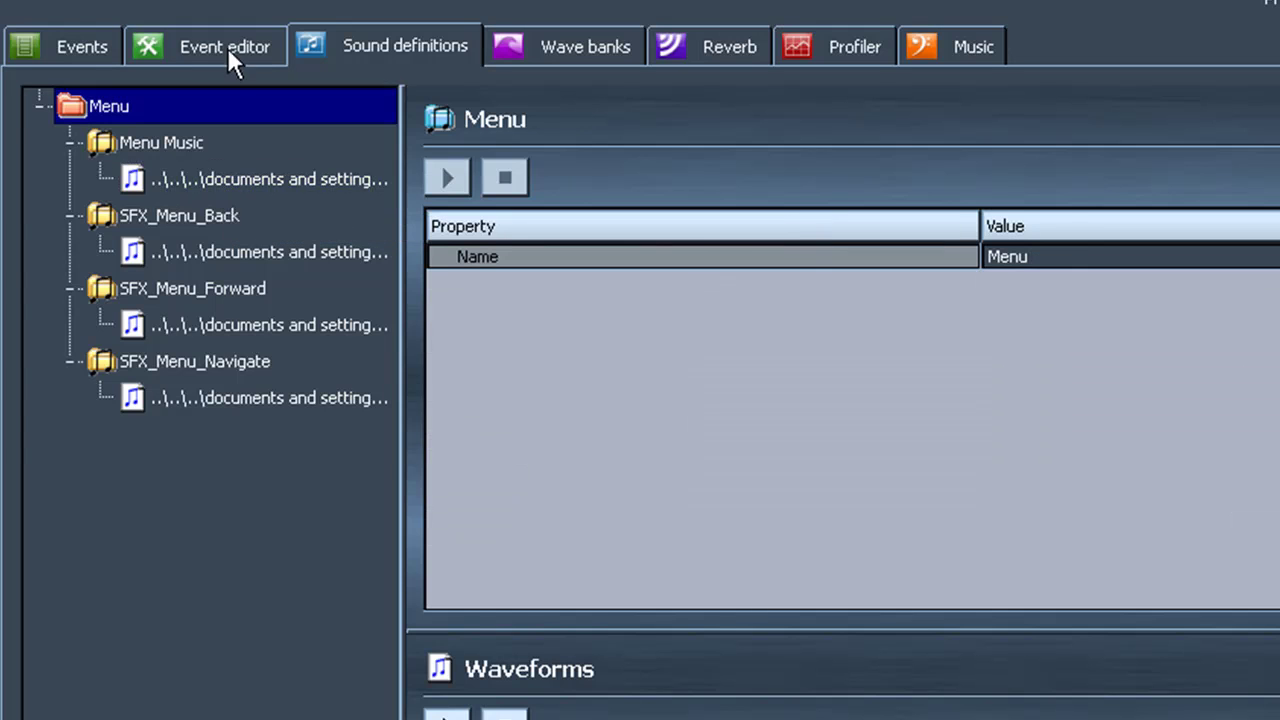
# Step: In the Menu_SFX_Back event, view its sound instance properties enlarged, then close them
pyautogui.click(223, 48)
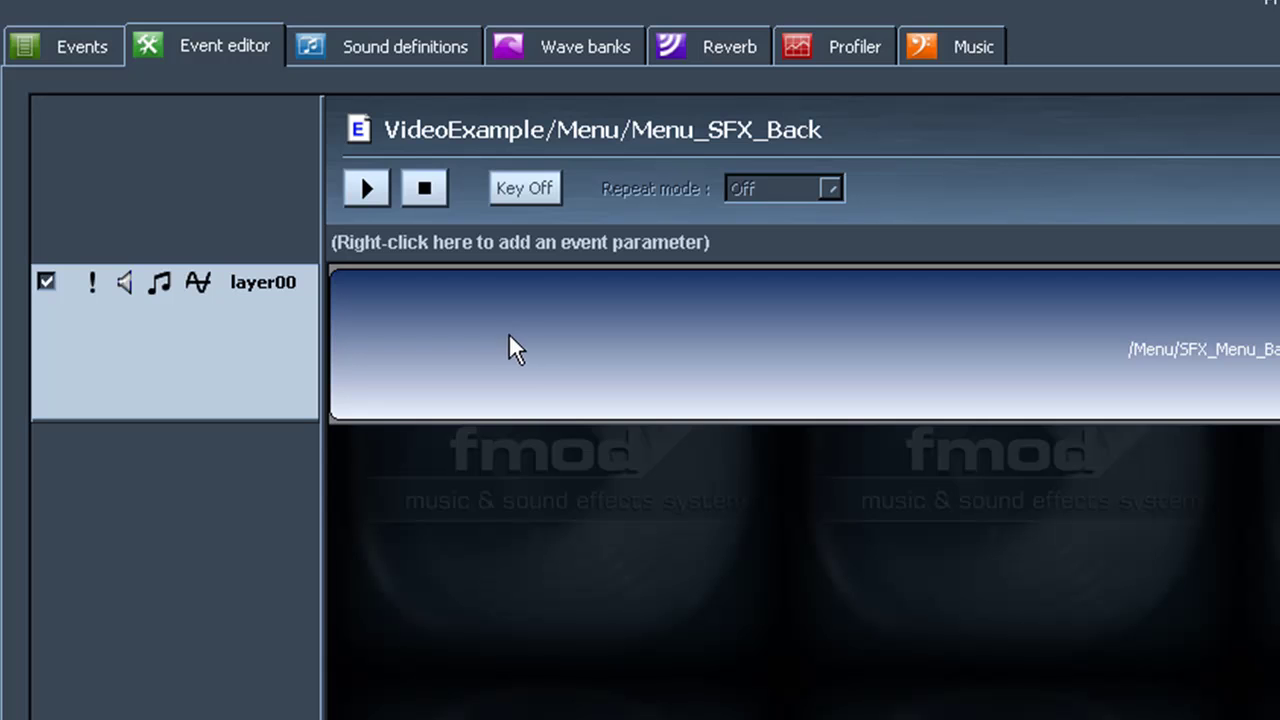
pyautogui.rightClick(612, 340)
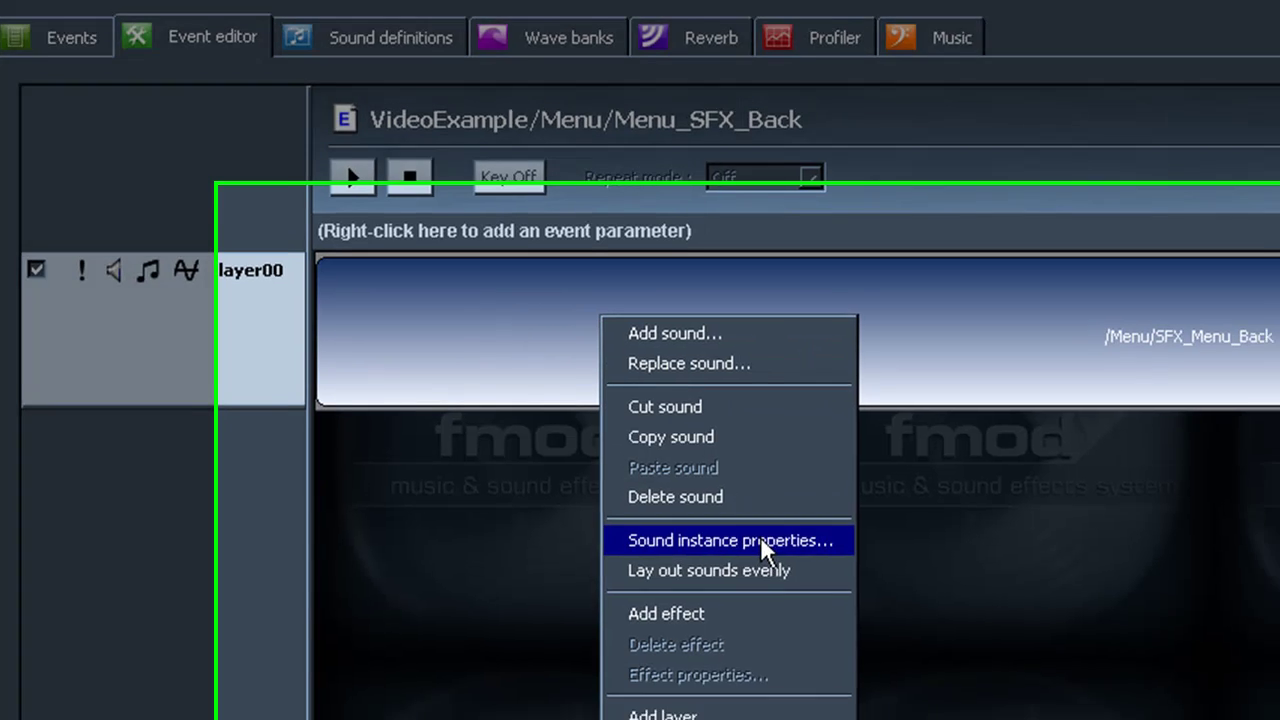
pyautogui.click(760, 540)
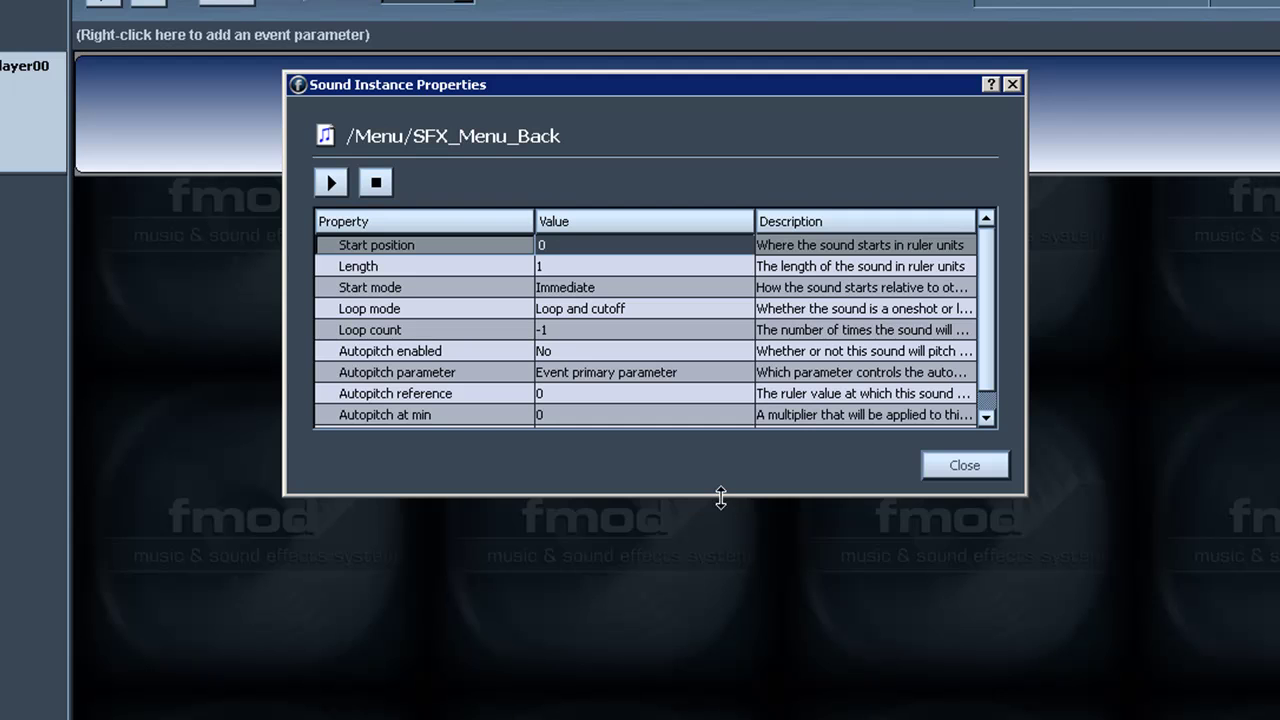
pyautogui.moveTo(721, 497); pyautogui.dragTo(730, 646)
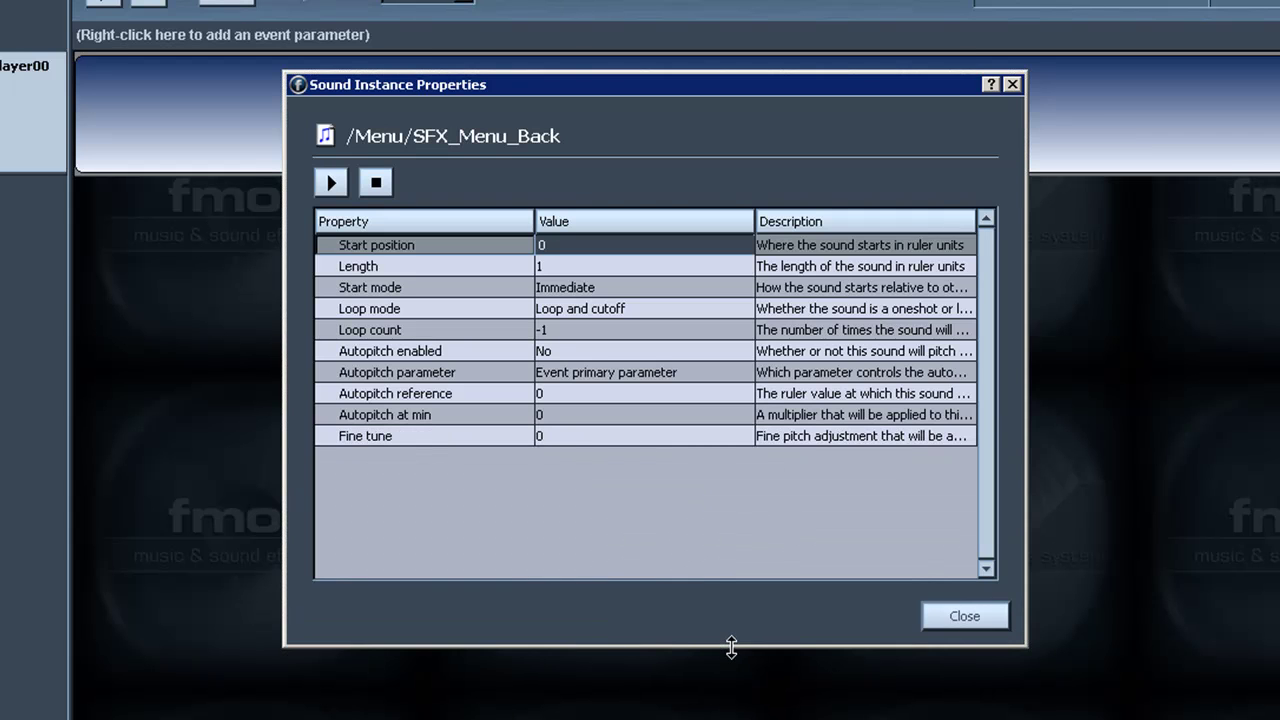
pyautogui.click(1018, 86)
# Step: Bring up the list of effects that can be added to the event's sound
pyautogui.rightClick(214, 105)
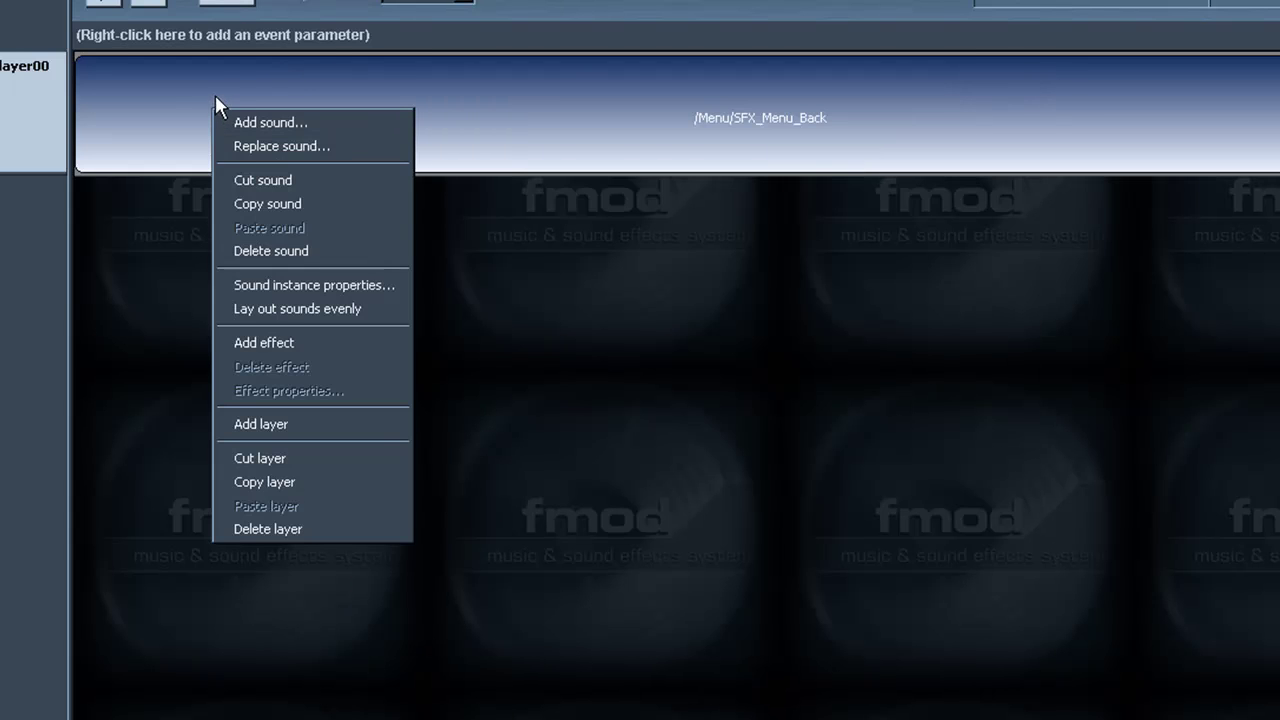
pyautogui.click(298, 342)
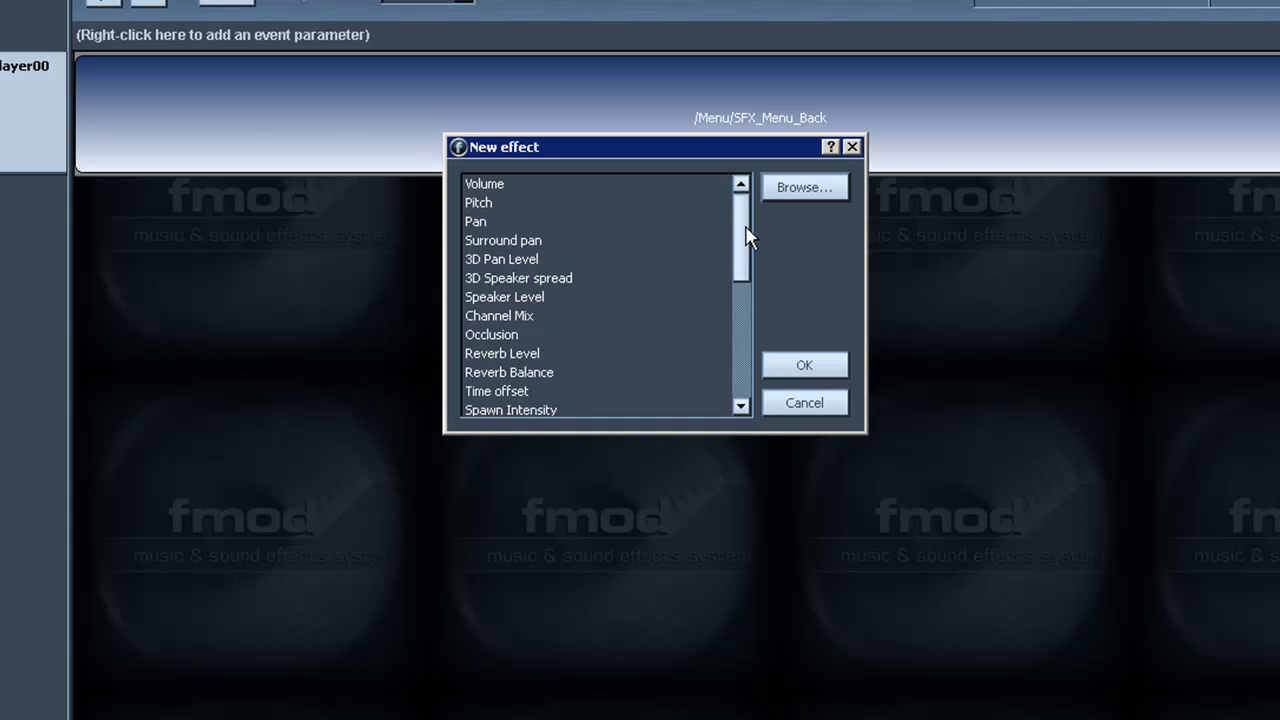
pyautogui.moveTo(748, 237)
pyautogui.mouseDown()
pyautogui.moveTo(749, 374)
pyautogui.moveTo(752, 229)
pyautogui.mouseUp()
# Step: Dismiss FMOD's effect list and select Gun_Pistol_Shot01 under SFX_Gunfire_Random in Wwise
pyautogui.click(852, 148)
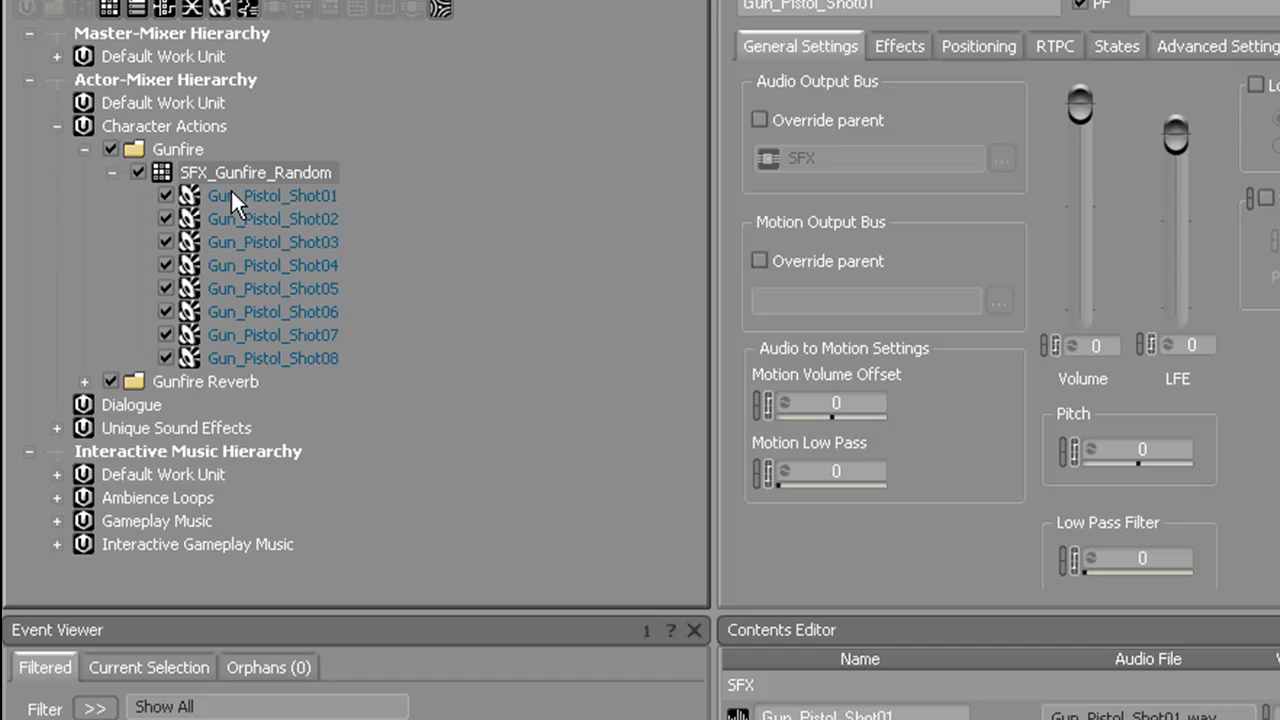
pyautogui.click(238, 174)
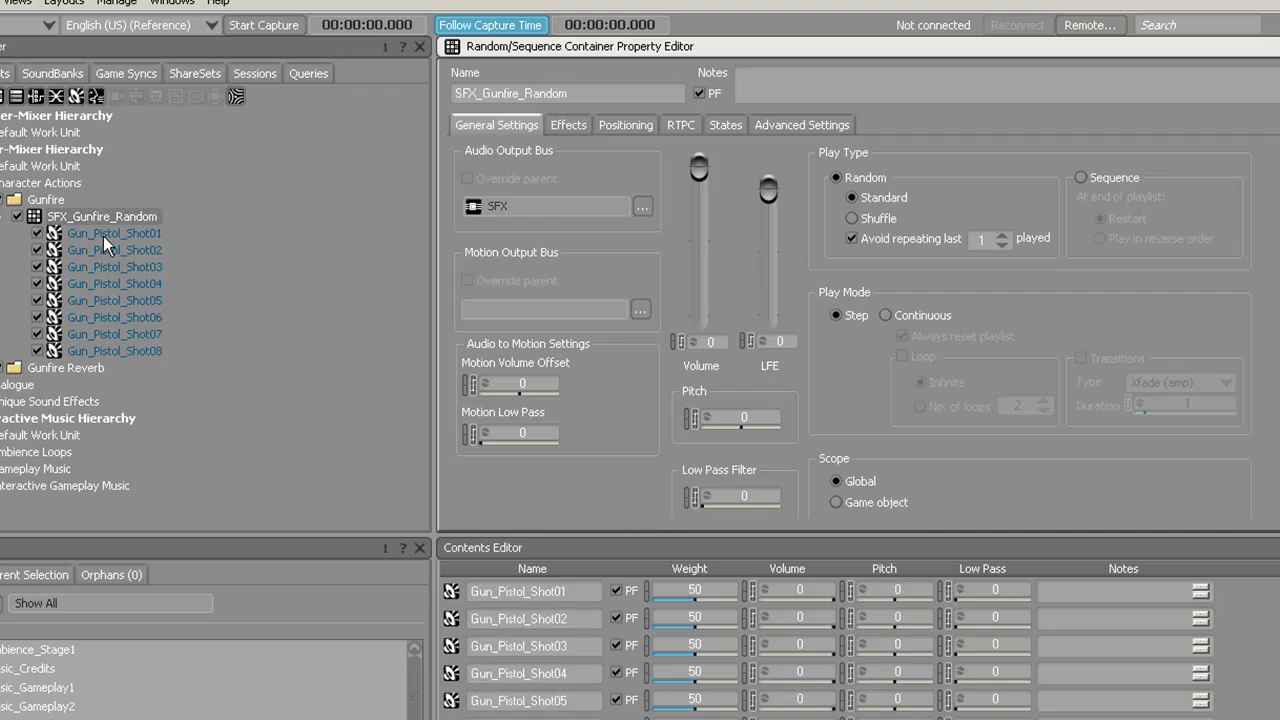
pyautogui.click(103, 234)
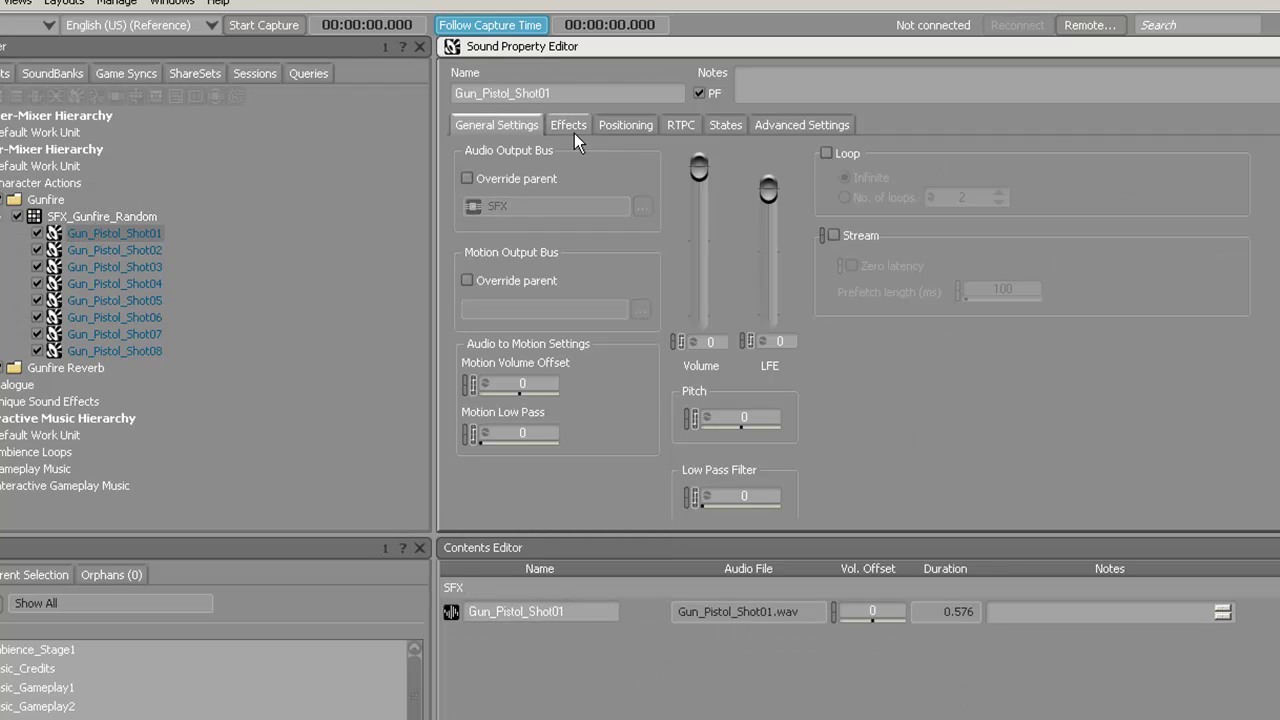
# Step: Browse Gun_Pistol_Shot01's Effects, Positioning, RTPC, States and Advanced tabs, ending on General
pyautogui.click(572, 129)
pyautogui.click(640, 130)
pyautogui.click(682, 128)
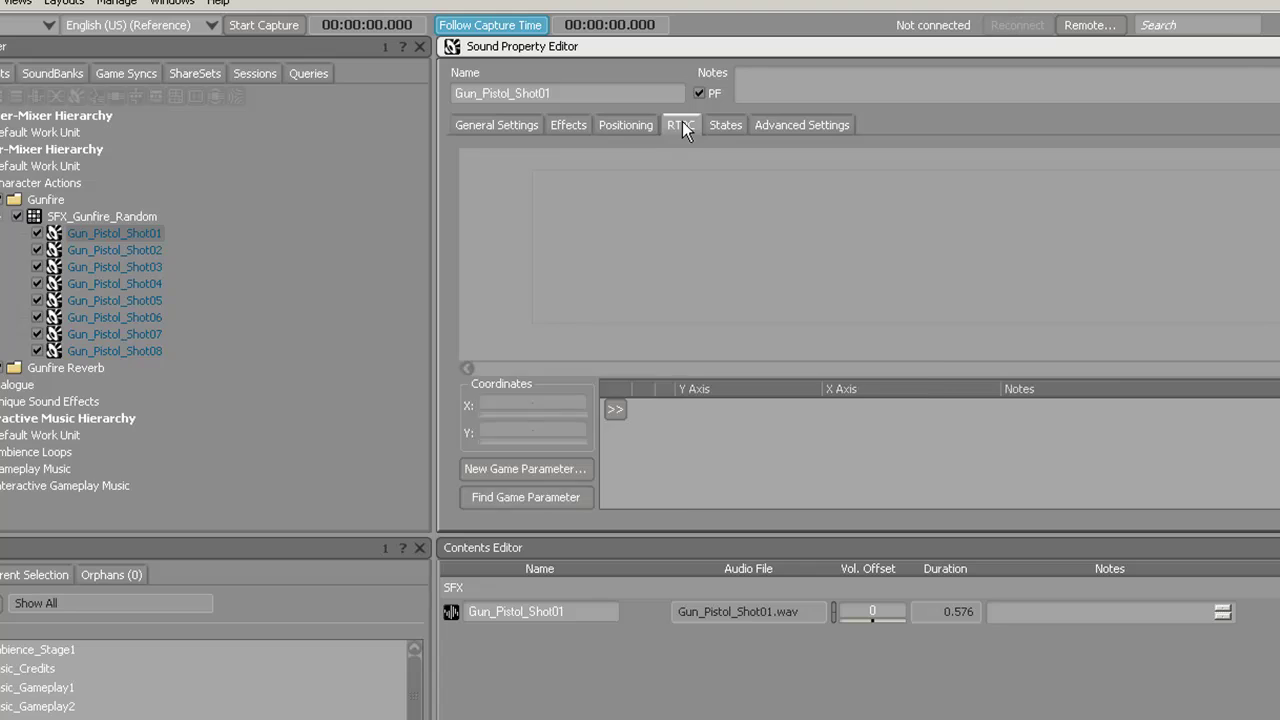
pyautogui.click(727, 125)
pyautogui.click(800, 125)
pyautogui.click(690, 126)
pyautogui.click(622, 126)
pyautogui.click(566, 127)
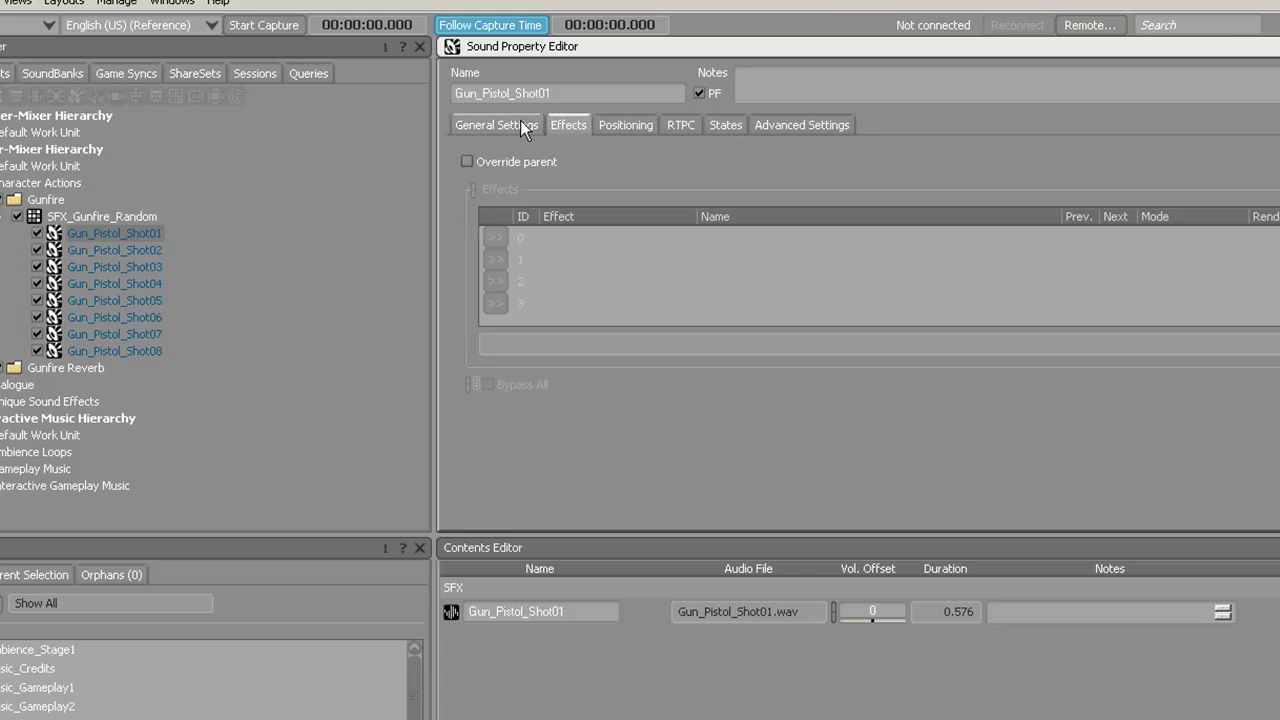
pyautogui.click(524, 130)
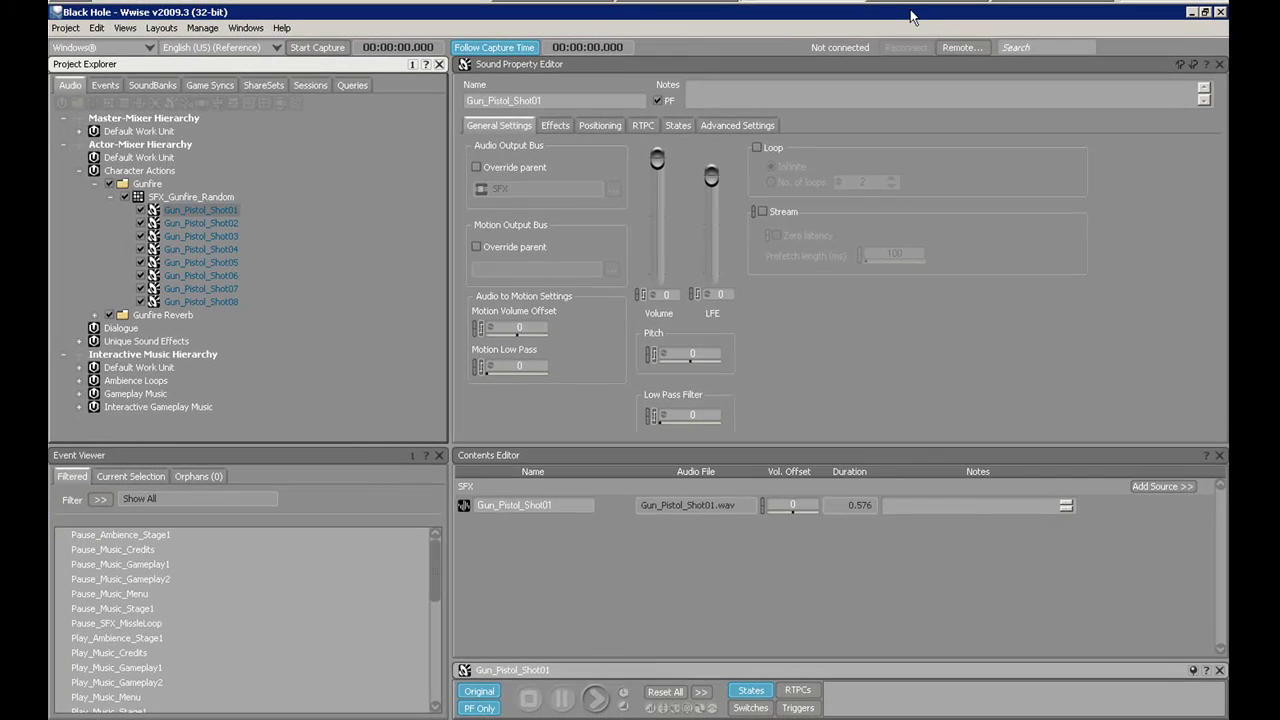
# Step: Filter UDK's Content Browser to Sound Cues and open A_BioRifle_FireImpactFizzle_Cue in the Sound Cue Editor
pyautogui.click(913, 3)
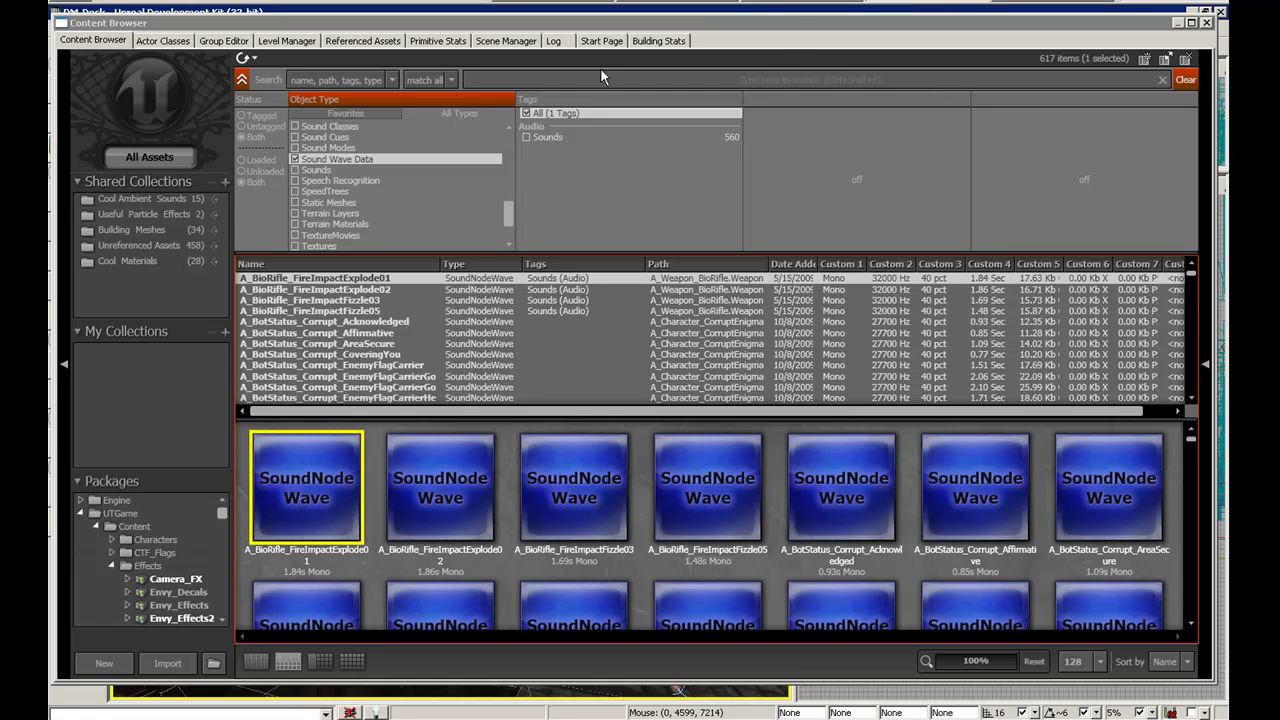
pyautogui.click(341, 171)
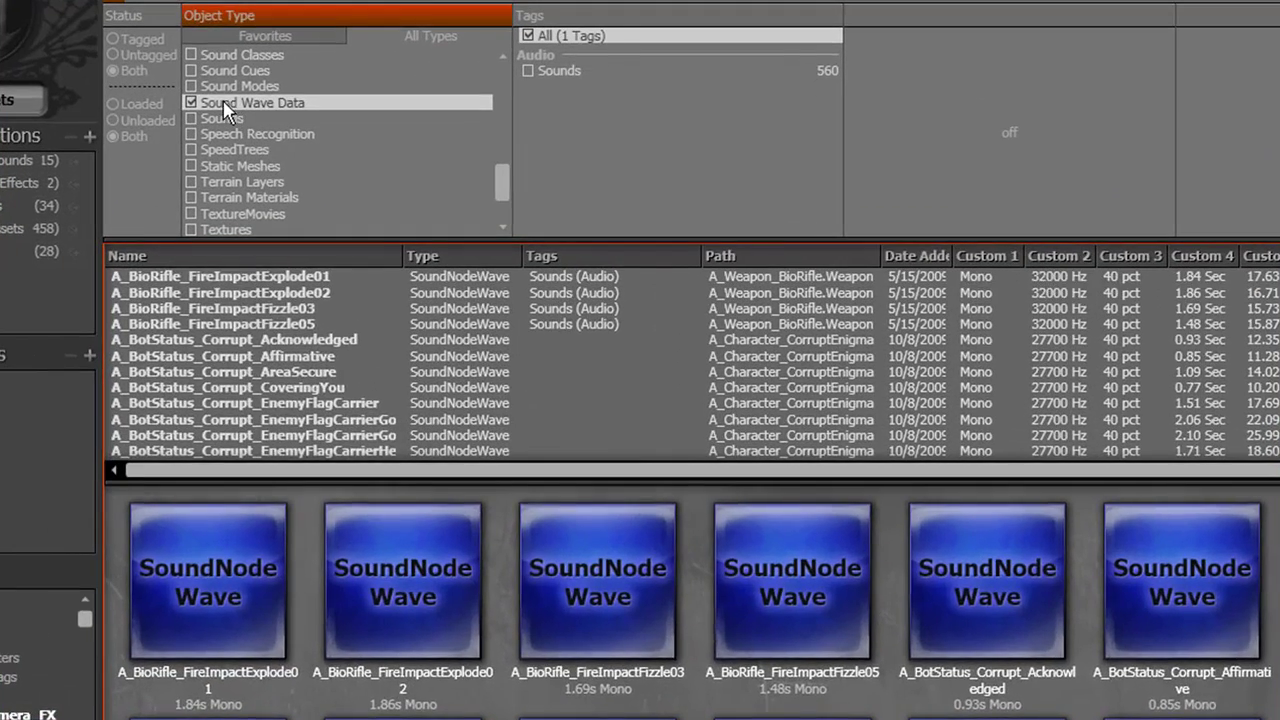
pyautogui.click(295, 159)
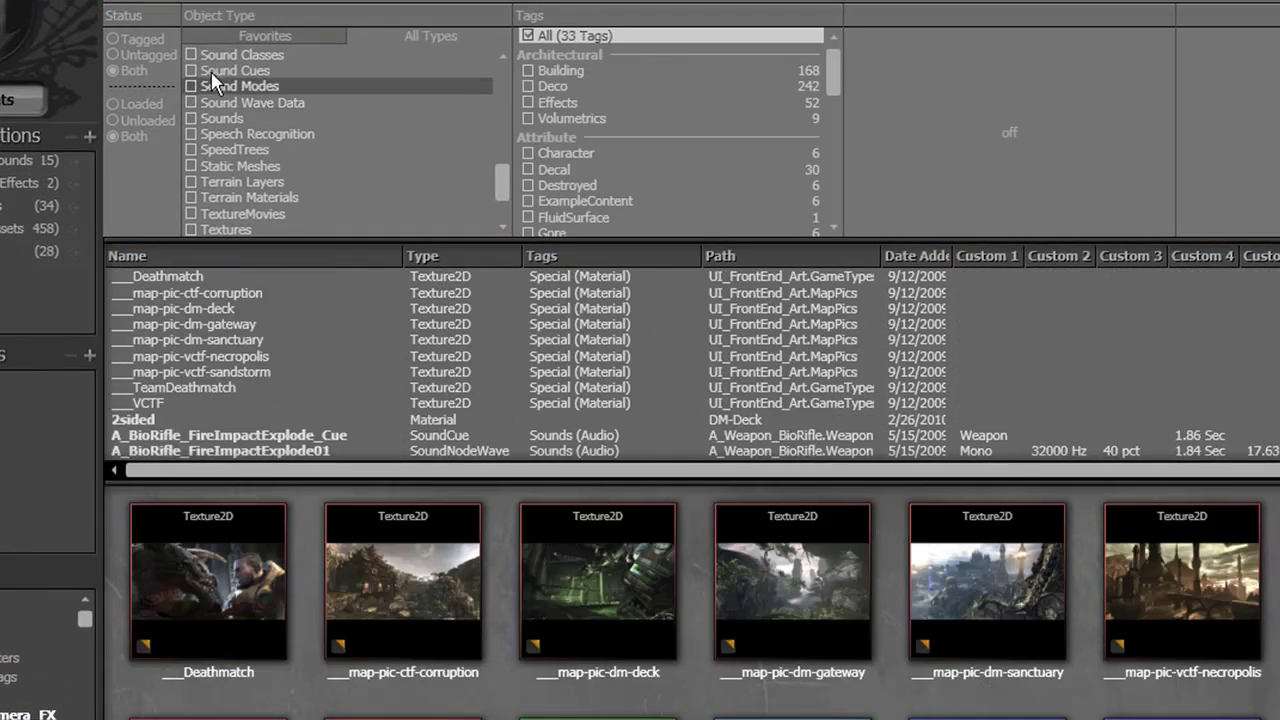
pyautogui.click(211, 72)
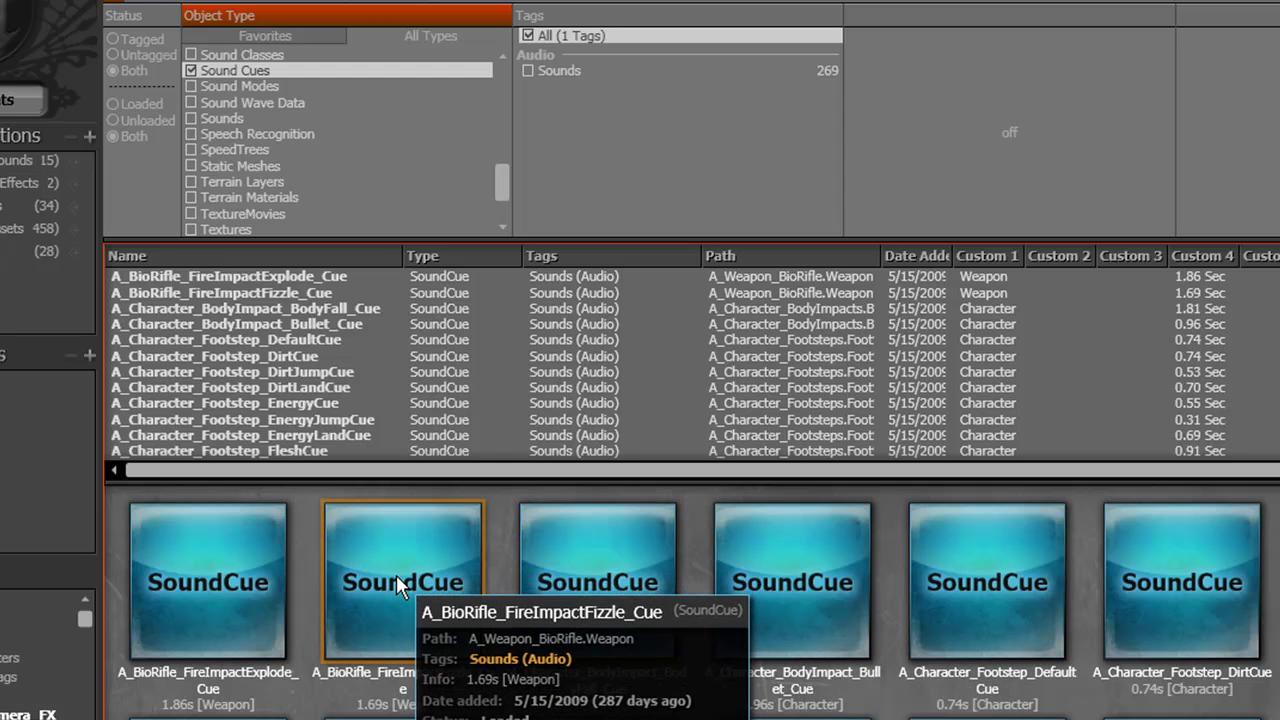
pyautogui.rightClick(396, 574)
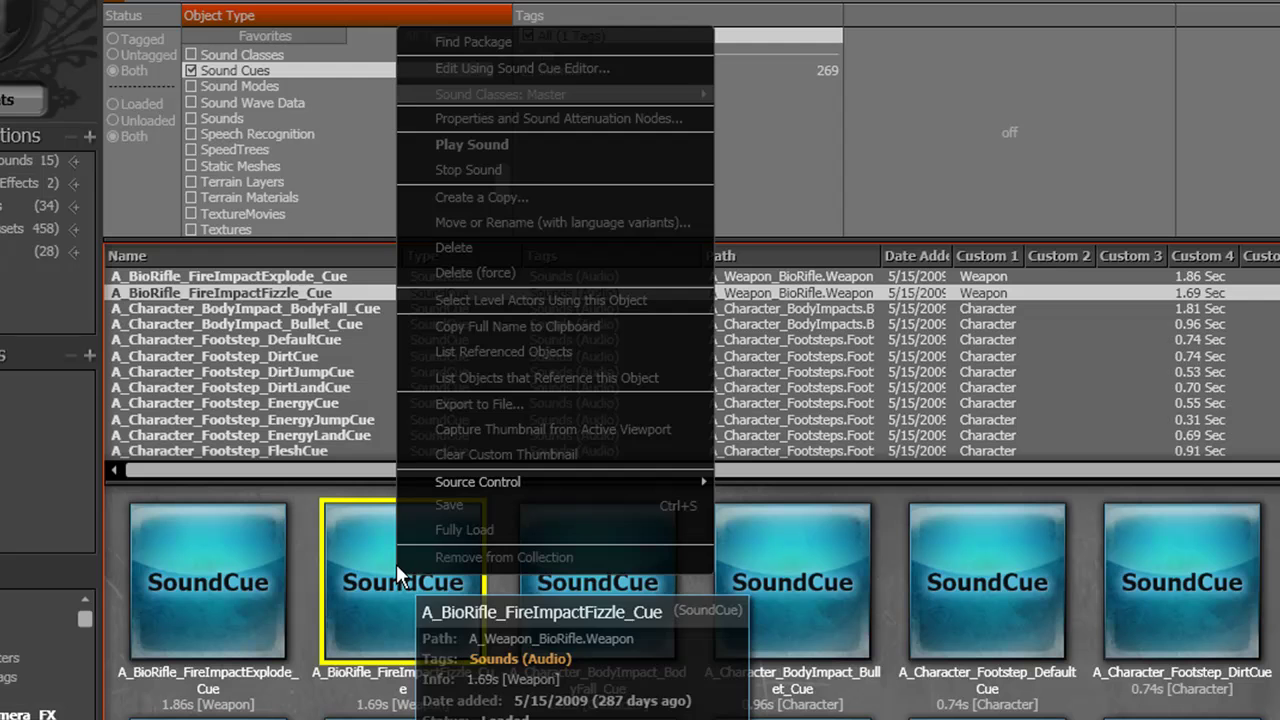
pyautogui.click(547, 68)
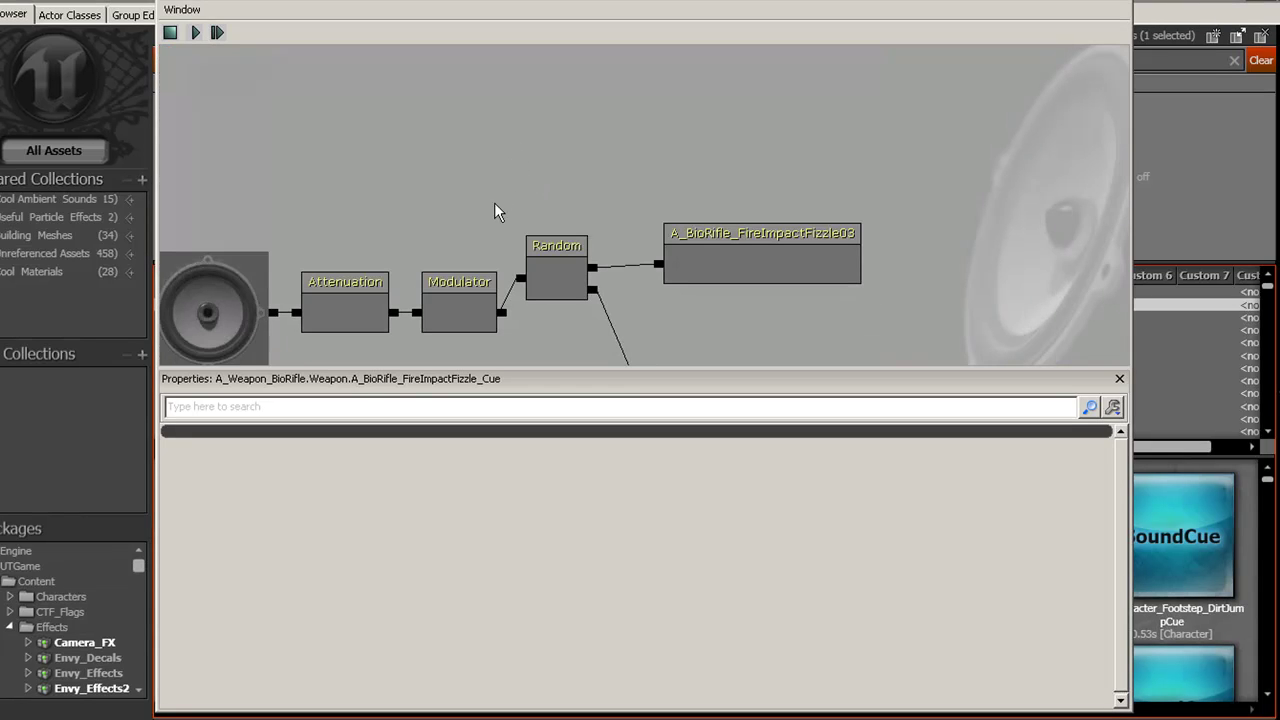
pyautogui.moveTo(506, 229); pyautogui.dragTo(548, 158)
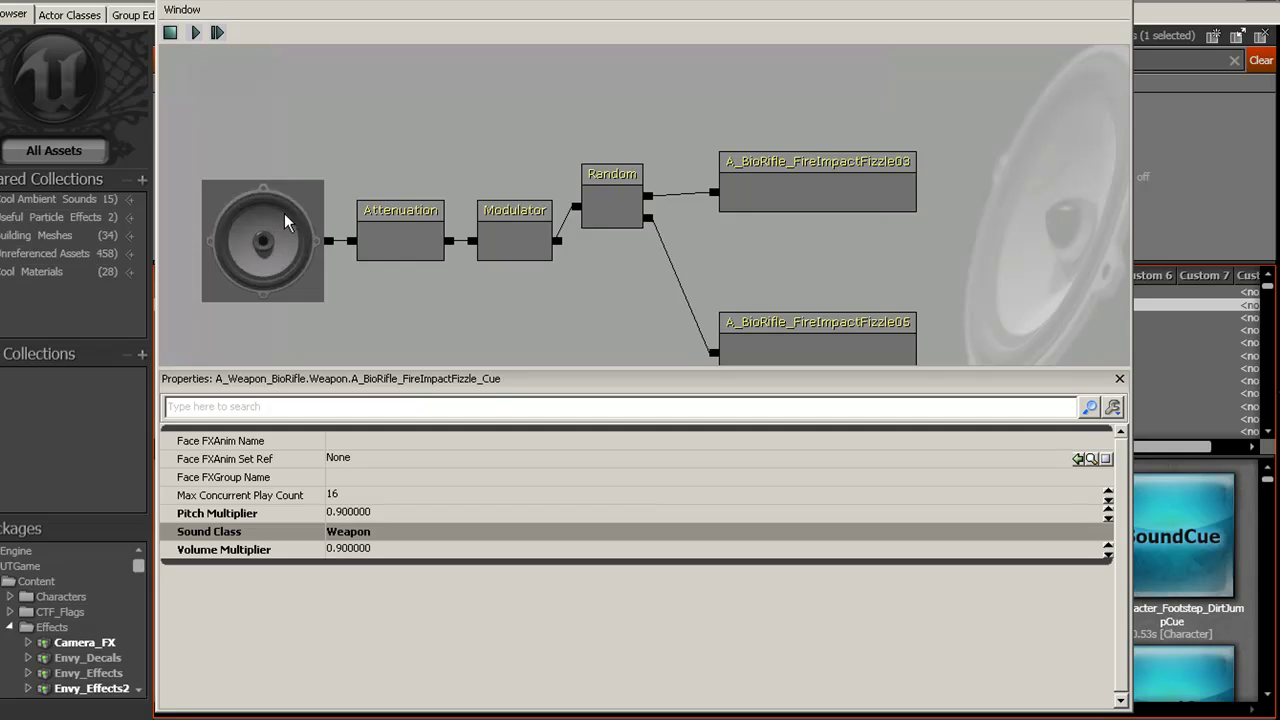
pyautogui.moveTo(185, 202)
pyautogui.mouseDown()
pyautogui.moveTo(231, 232)
pyautogui.moveTo(202, 211)
pyautogui.mouseUp()
pyautogui.click(812, 187)
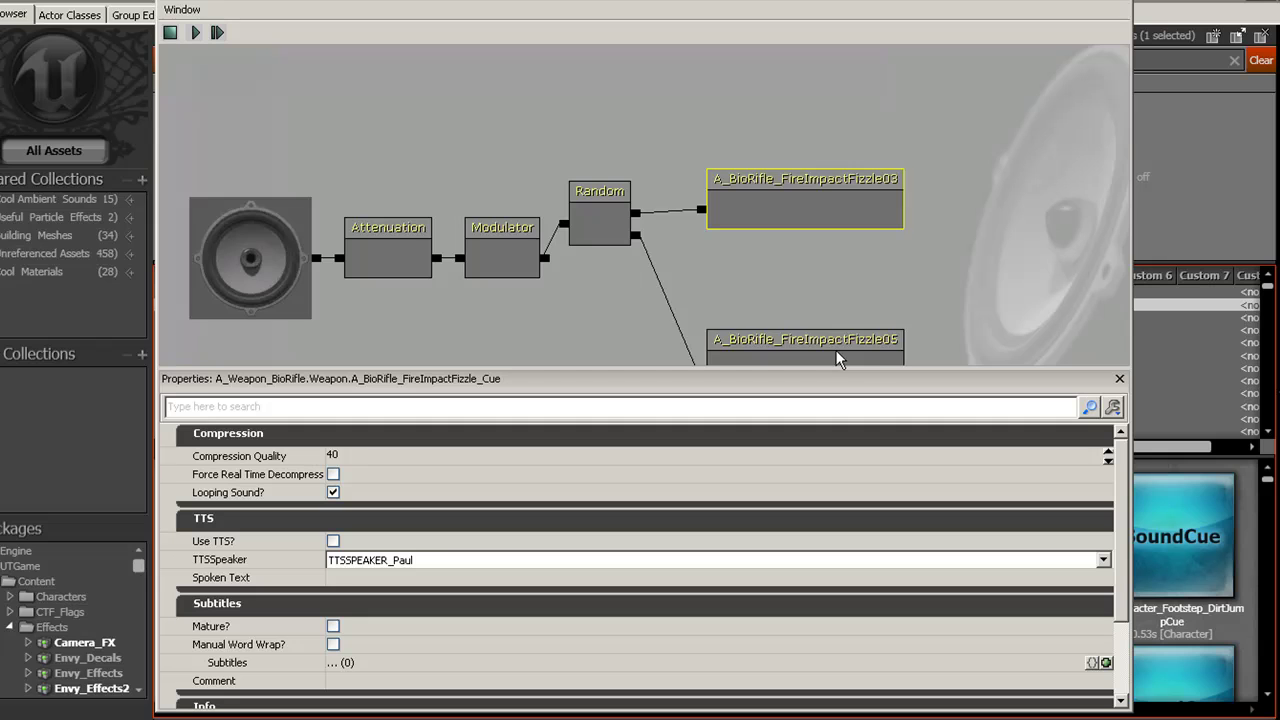
pyautogui.click(836, 350)
pyautogui.click(794, 195)
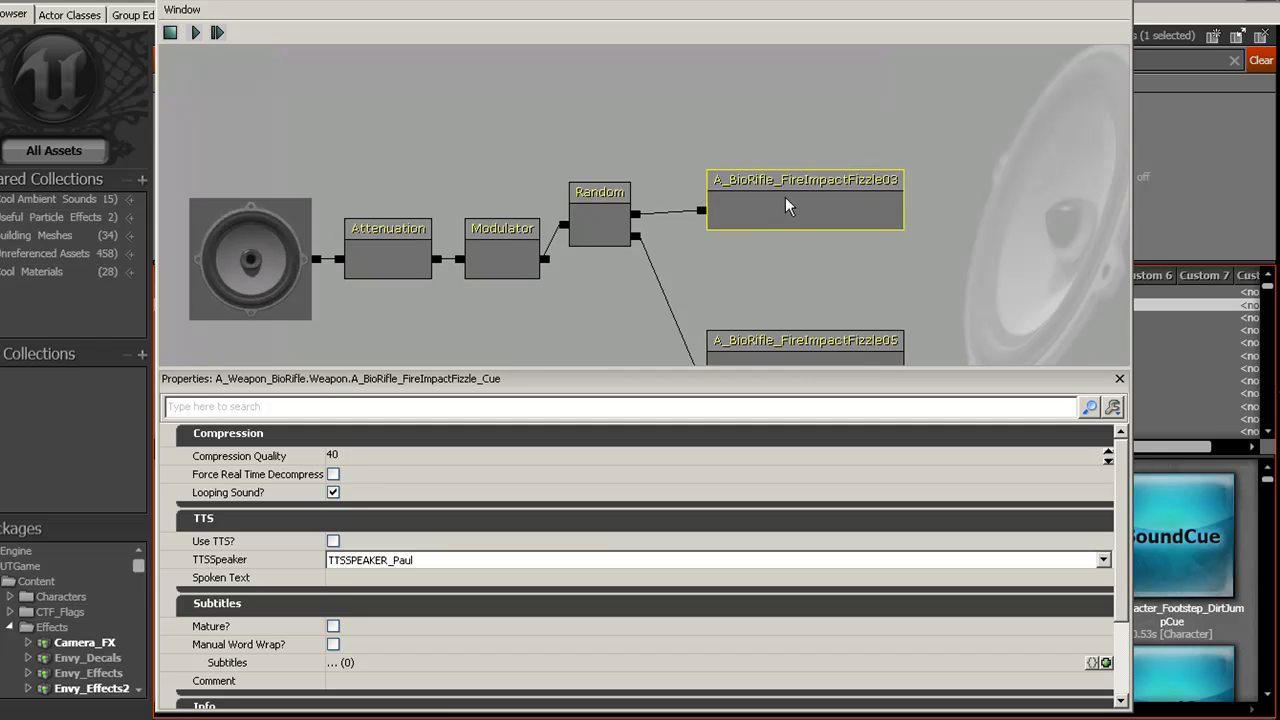
pyautogui.click(612, 210)
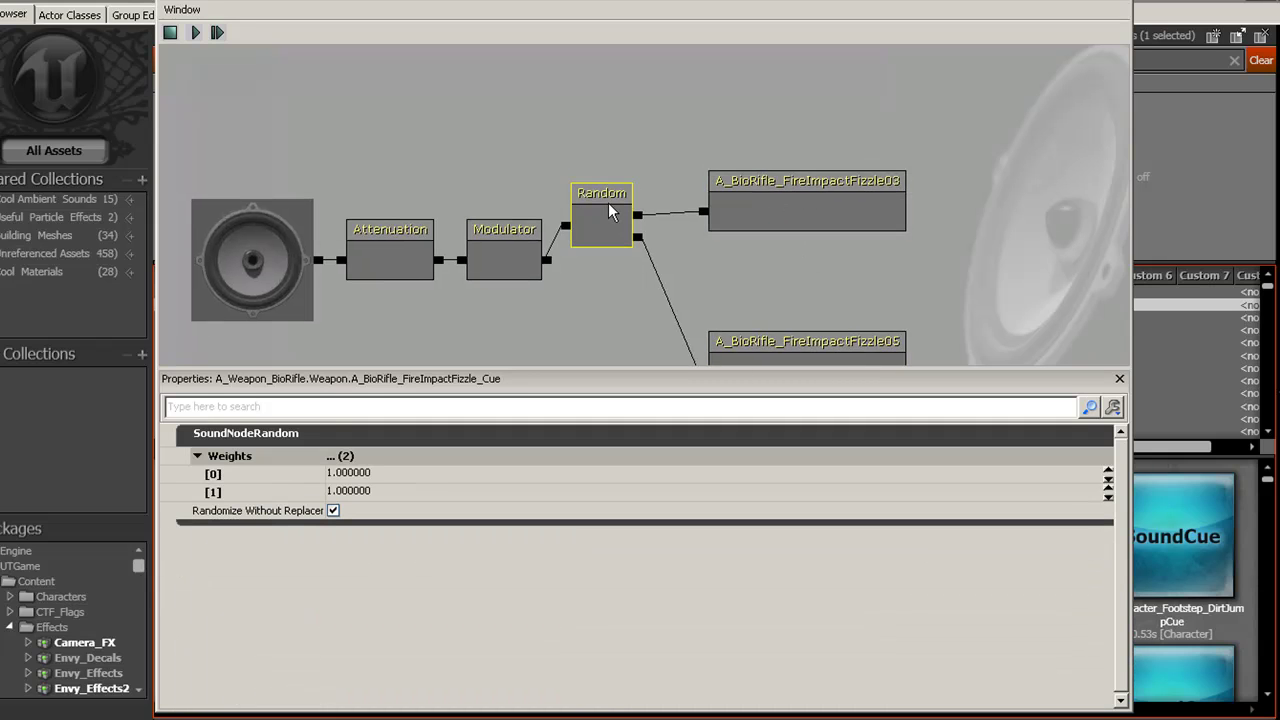
pyautogui.click(527, 248)
pyautogui.click(388, 265)
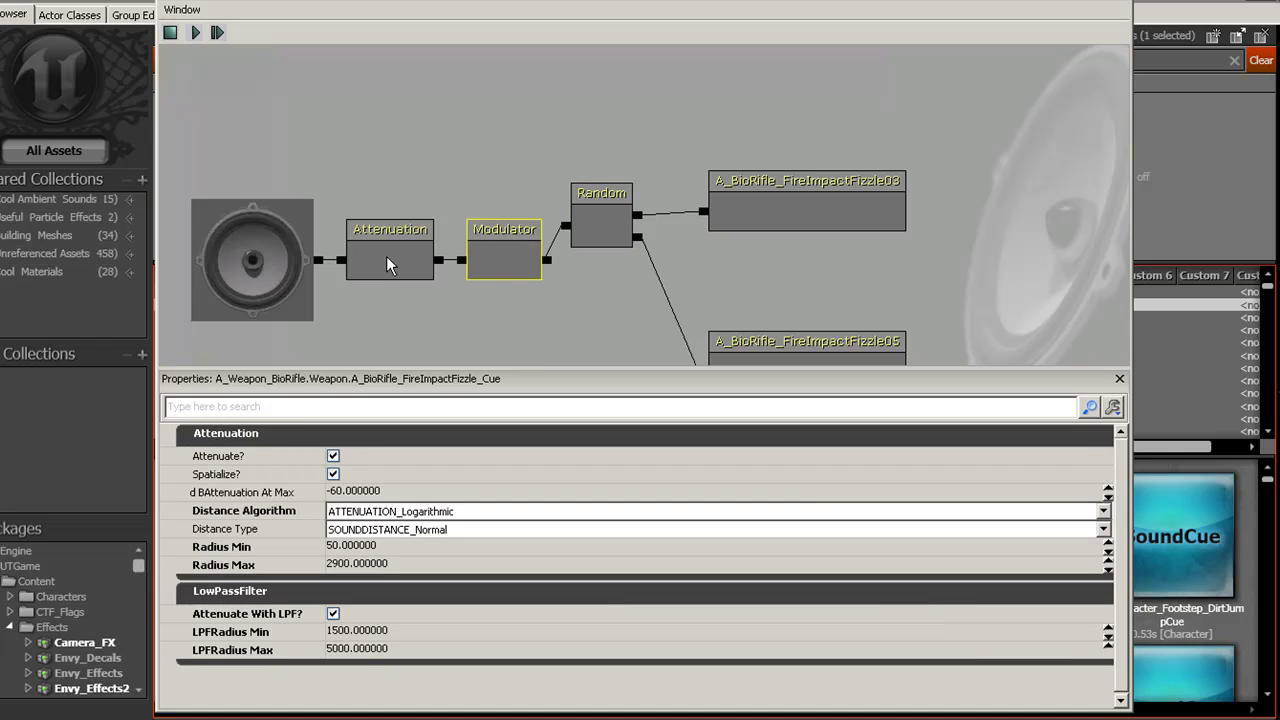
pyautogui.click(500, 252)
pyautogui.click(400, 251)
pyautogui.keyDown('ctrl'); pyautogui.click(376, 243); pyautogui.keyUp('ctrl')
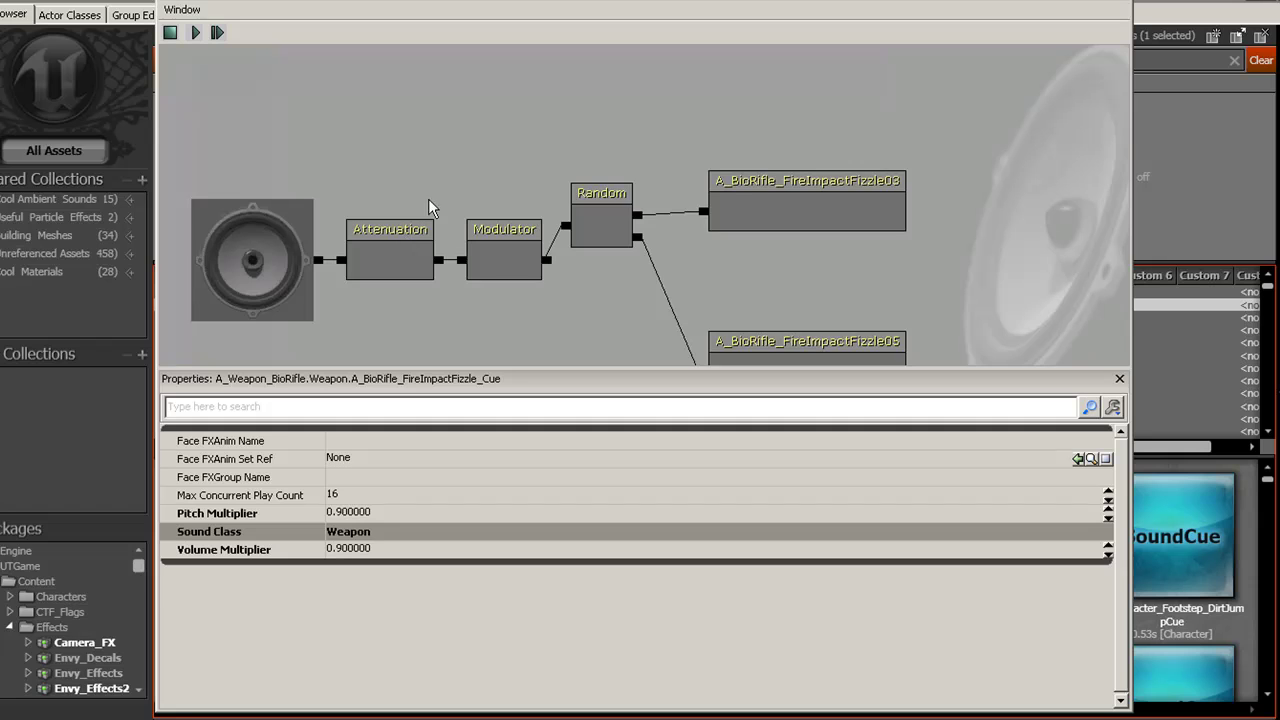
pyautogui.moveTo(431, 184); pyautogui.dragTo(441, 112)
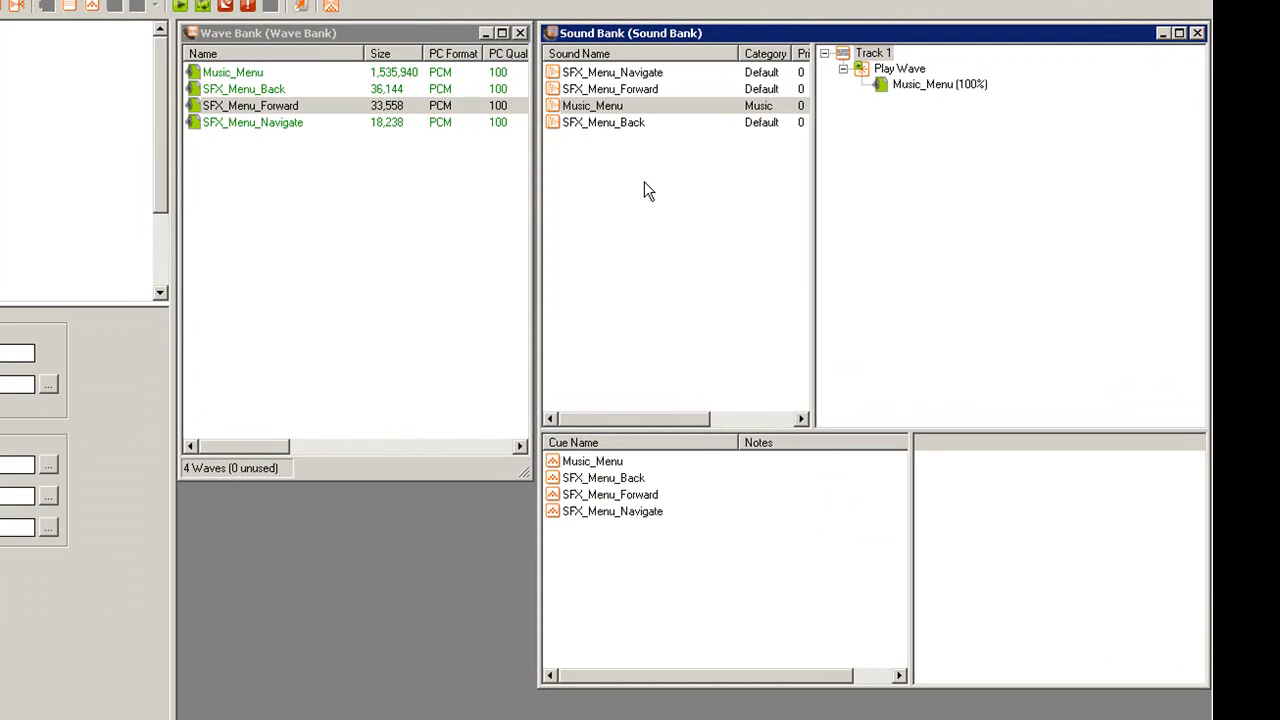
# Step: Select and then clear all four sounds, then all four cues, in the sound bank
pyautogui.moveTo(644, 183); pyautogui.dragTo(590, 80)
pyautogui.click(589, 193)
pyautogui.moveTo(604, 548); pyautogui.dragTo(598, 455)
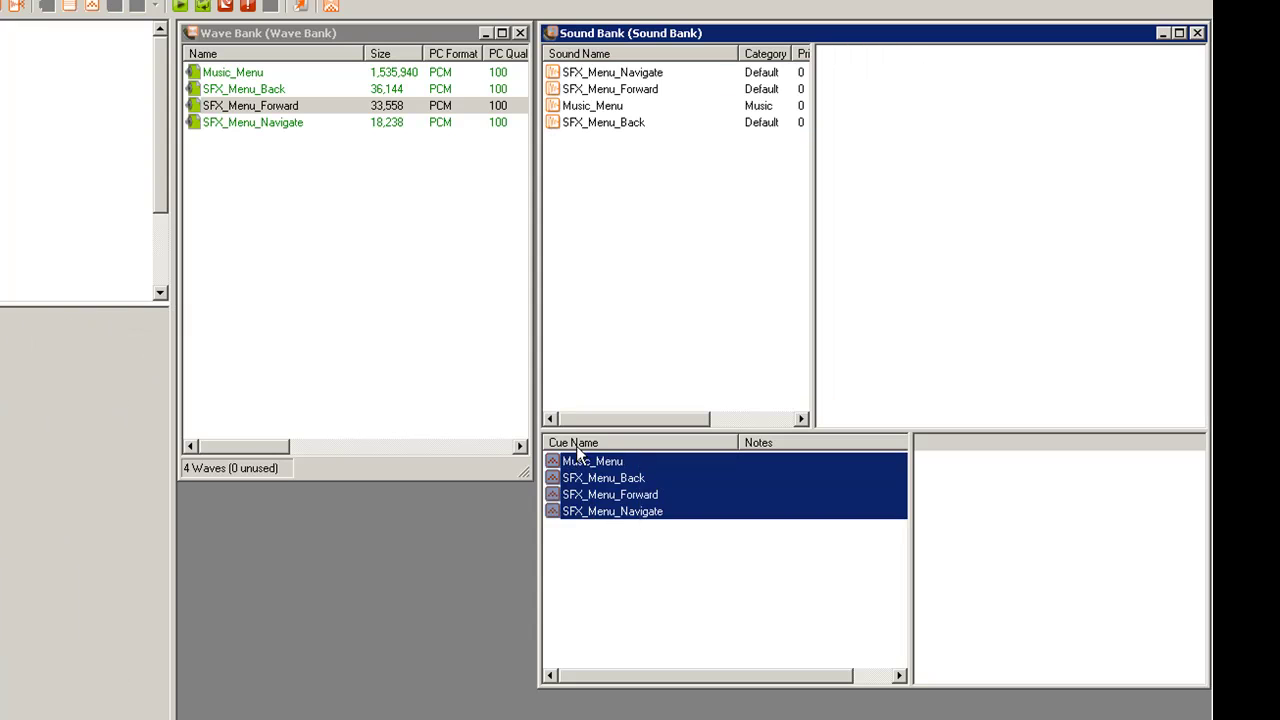
pyautogui.click(617, 537)
# Step: Check the sounds behind the Music_Menu, SFX_Menu_Back and SFX_Menu_Navigate cues, then deselect them
pyautogui.click(600, 462)
pyautogui.click(615, 478)
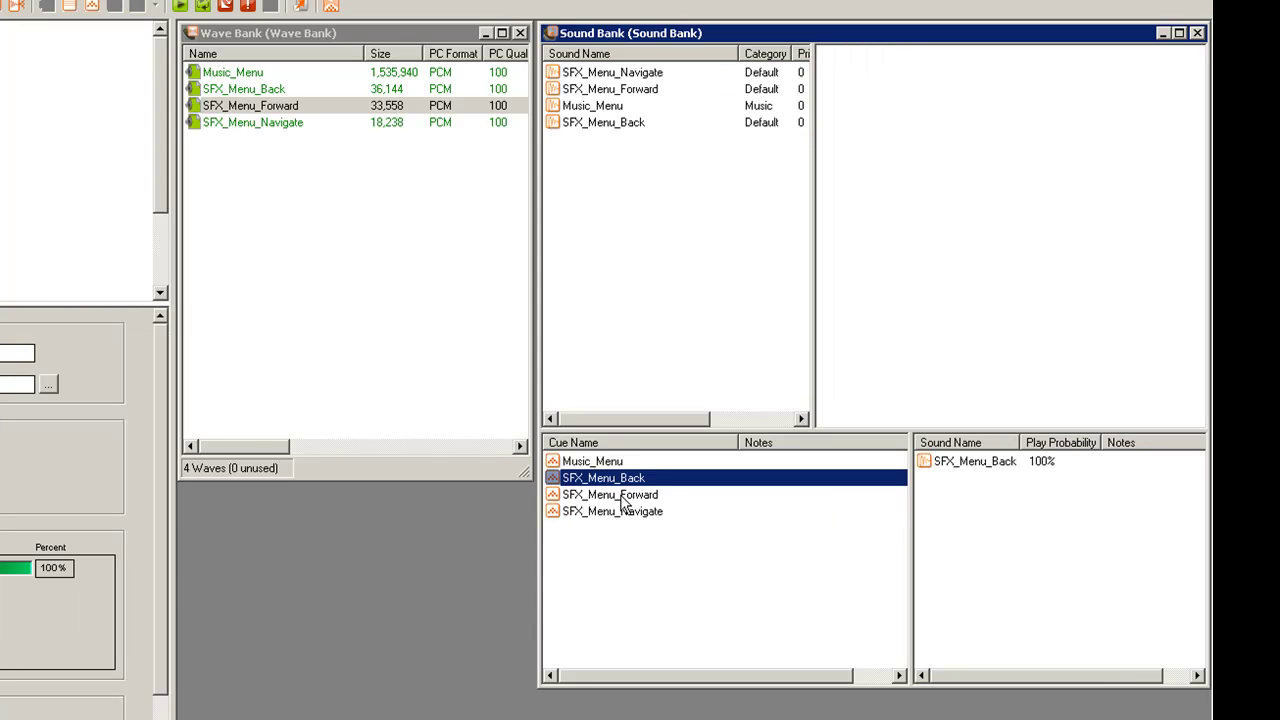
pyautogui.click(620, 512)
pyautogui.click(608, 480)
pyautogui.click(602, 463)
pyautogui.click(622, 542)
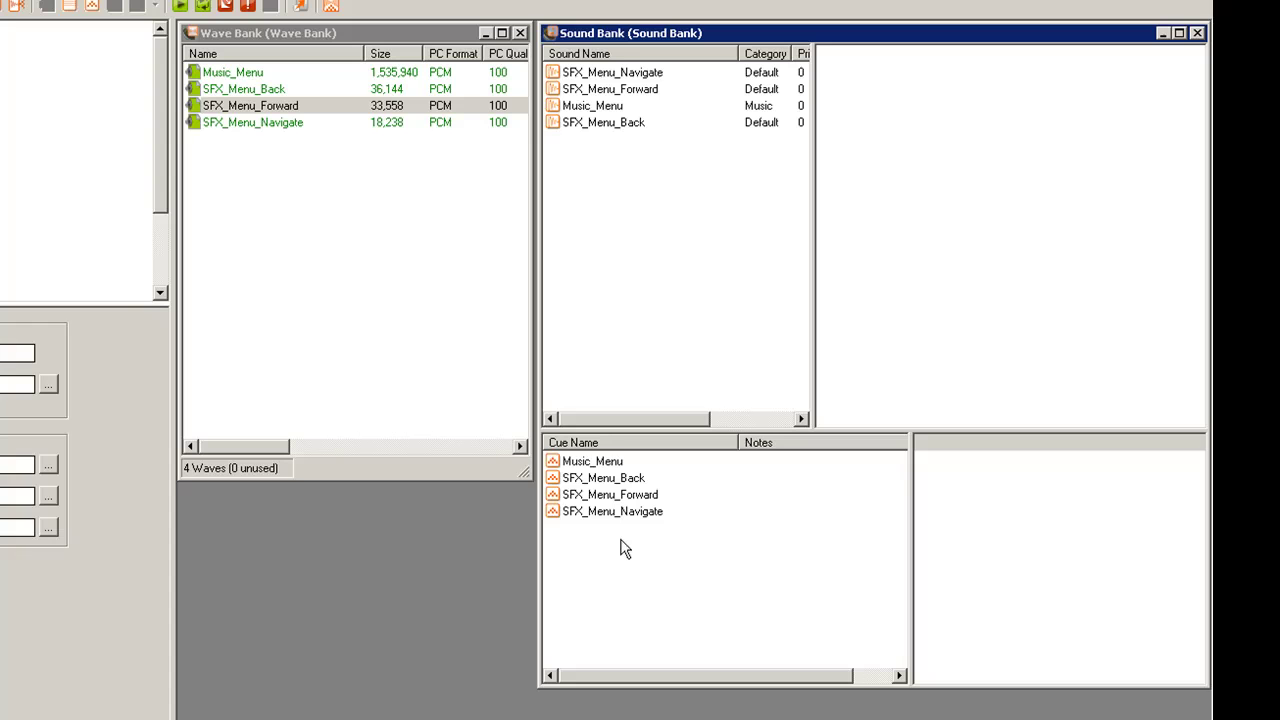
# Step: Step through every cue, including SFX_Menu_Forward, ending on Music_Menu at 100% probability
pyautogui.click(607, 468)
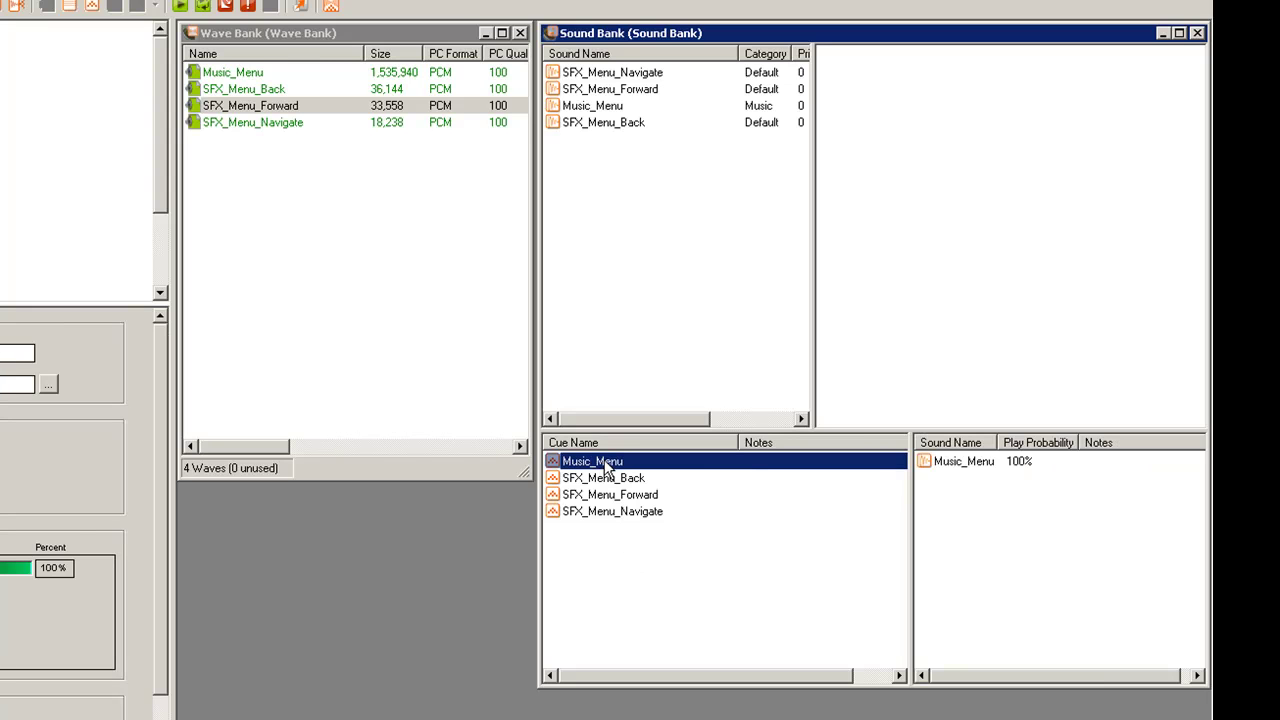
pyautogui.click(620, 479)
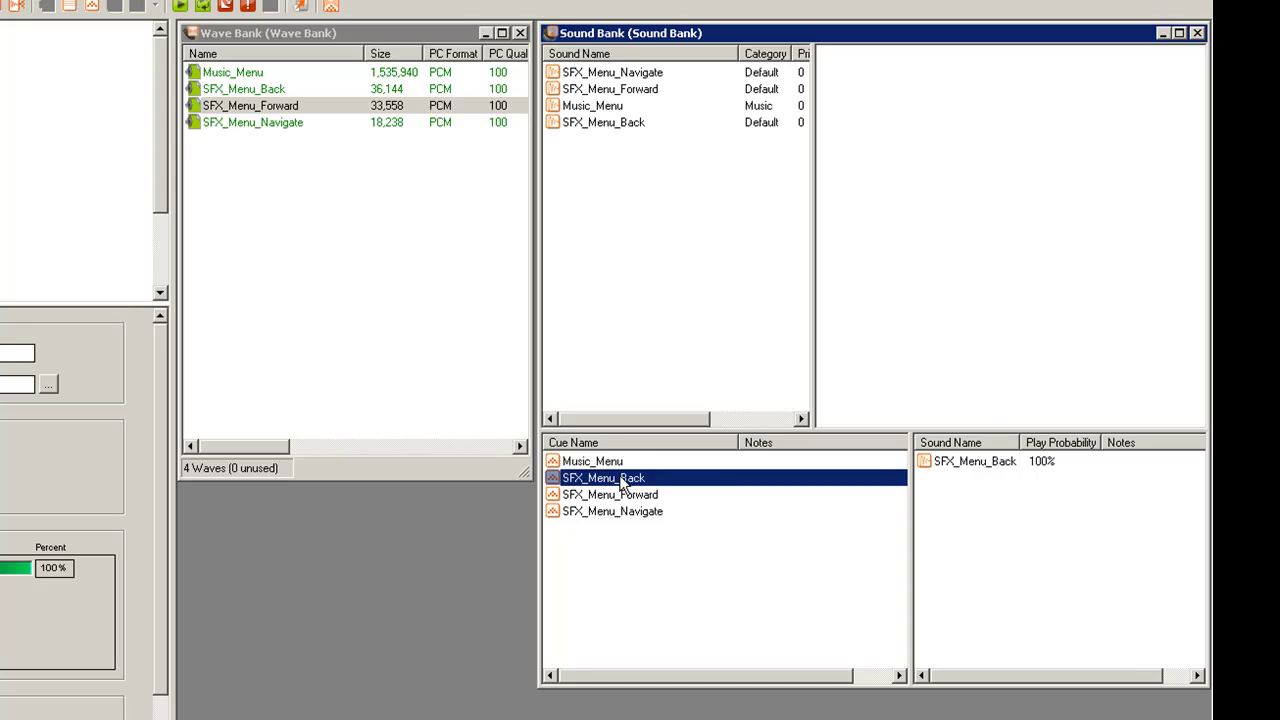
pyautogui.click(609, 461)
pyautogui.click(612, 479)
pyautogui.click(613, 500)
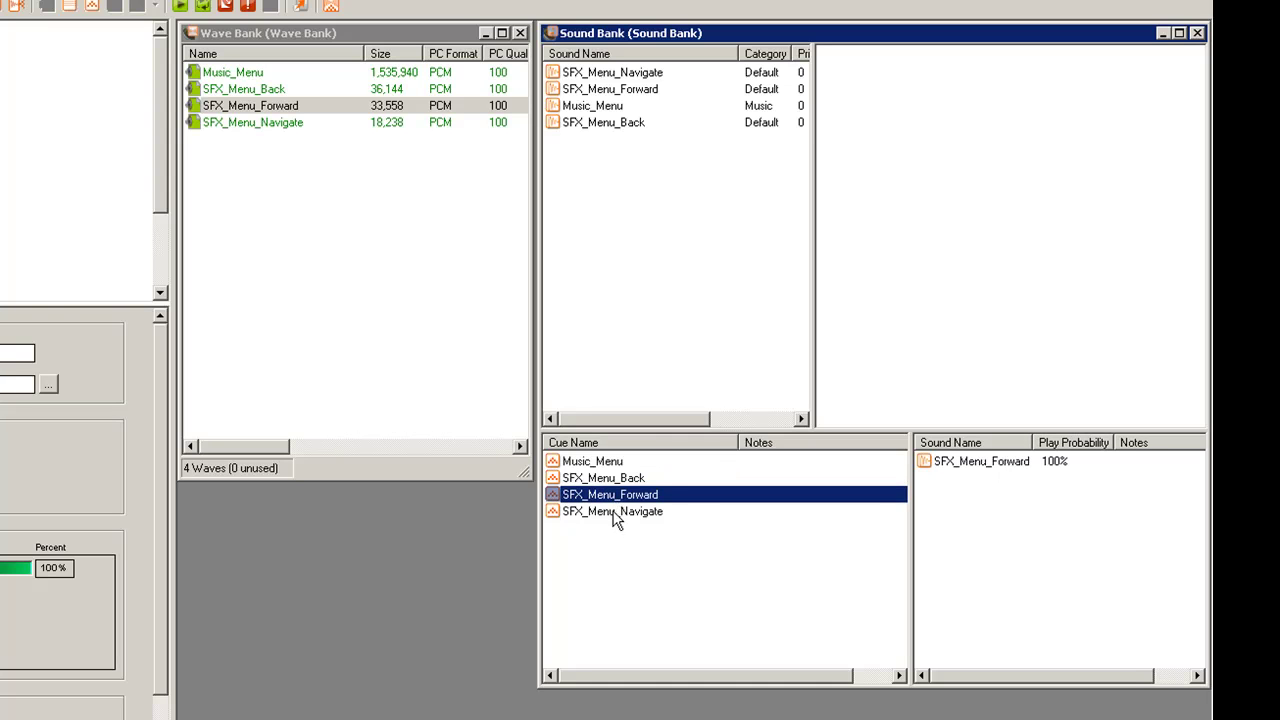
pyautogui.click(617, 514)
pyautogui.click(606, 463)
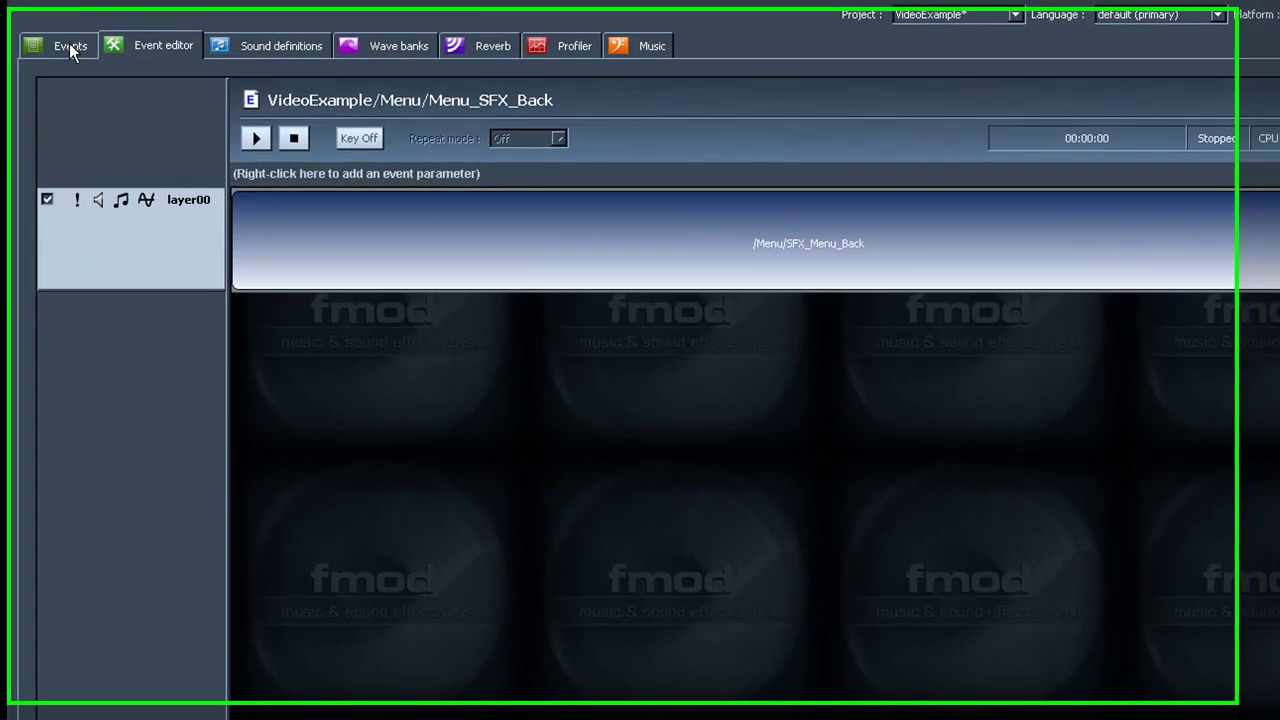
# Step: In the Events list, view Menu_Music, Menu_SFX_Navigate, Menu_SFX_Forward and Menu_SFX_Back properties, ending on Menu_Music
pyautogui.click(70, 50)
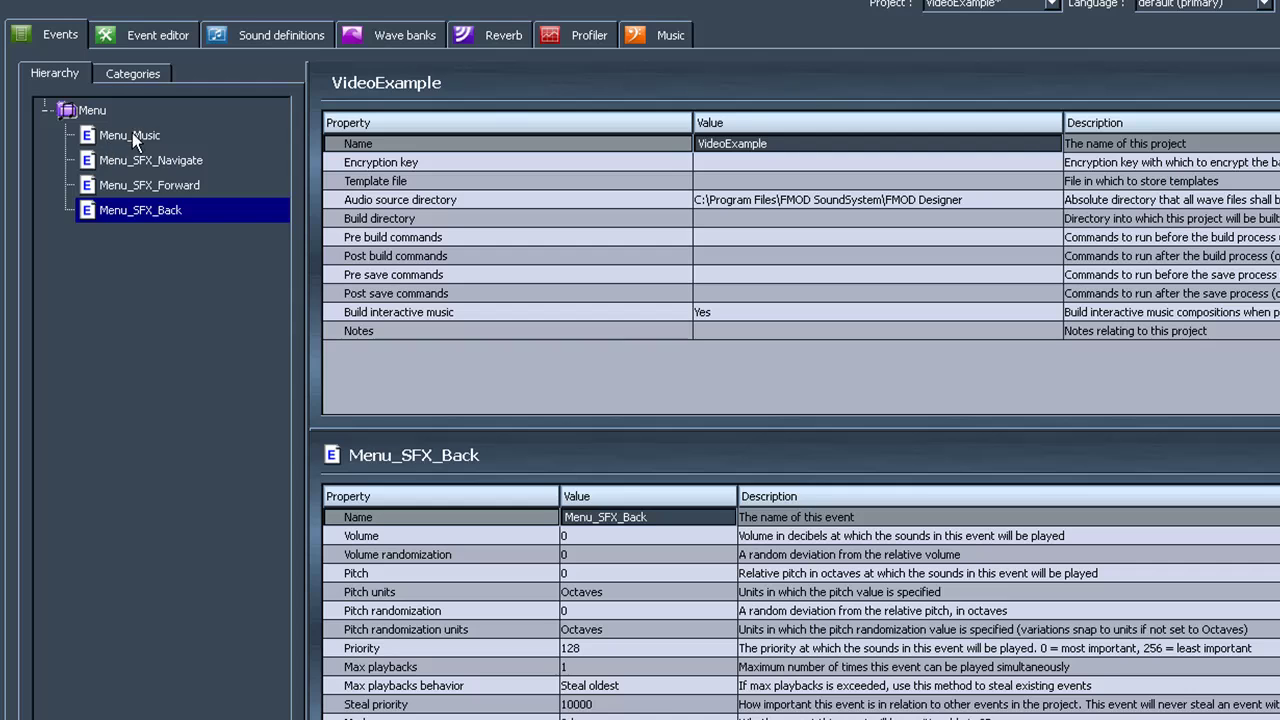
pyautogui.click(142, 138)
pyautogui.click(142, 158)
pyautogui.click(144, 183)
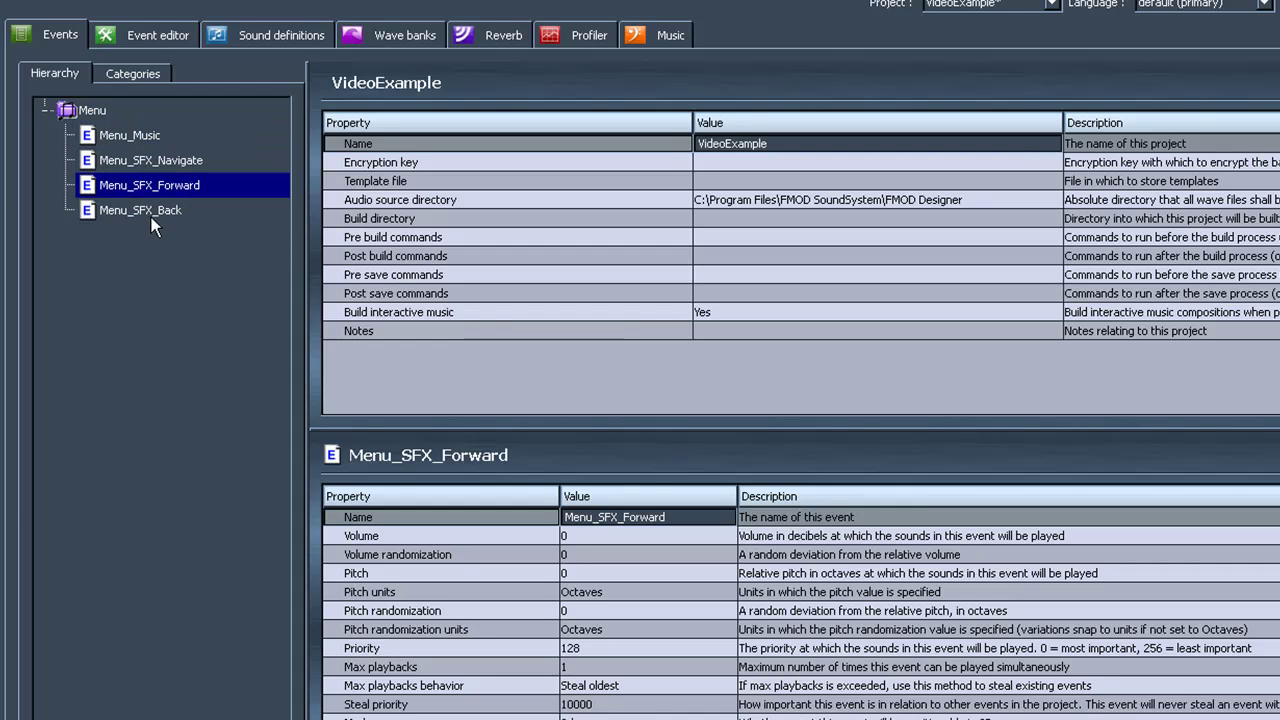
pyautogui.click(151, 214)
pyautogui.click(143, 139)
pyautogui.click(144, 158)
pyautogui.click(155, 186)
pyautogui.click(150, 211)
pyautogui.click(137, 136)
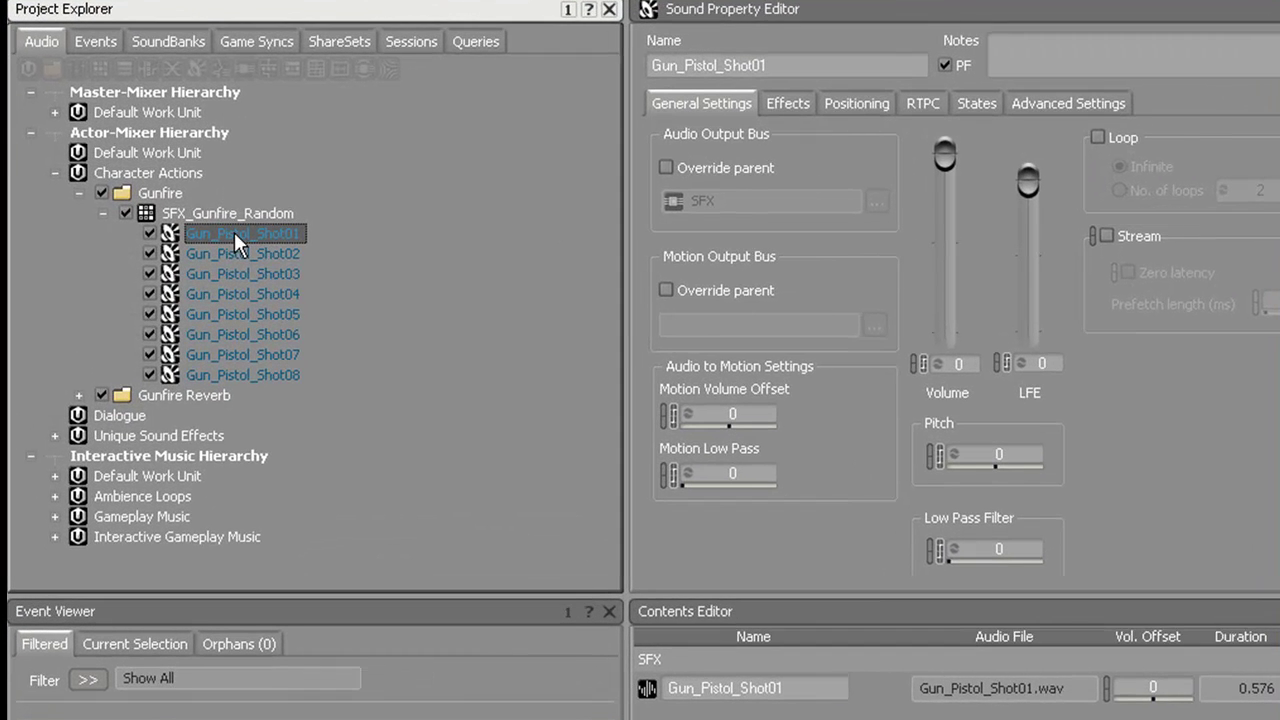
# Step: Bring up the Gun_Pistol_Shot01 sound's actions menu and dismiss it without creating an event
pyautogui.rightClick(195, 211)
pyautogui.moveTo(500, 408)
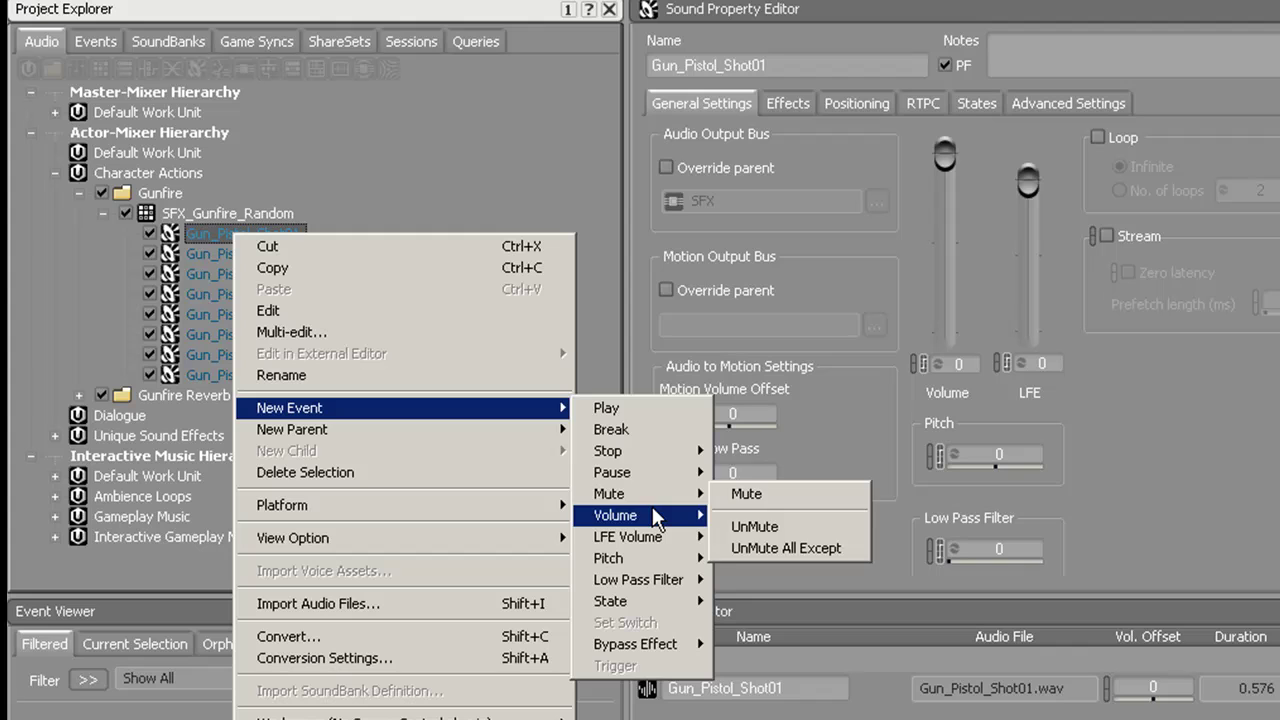
pyautogui.click(197, 138)
# Step: In the Events tab, expand Default Work Unit, Actor-Mixer Hierarchy, Character Actions, Unique Sound Effects and MissleLoop
pyautogui.click(95, 42)
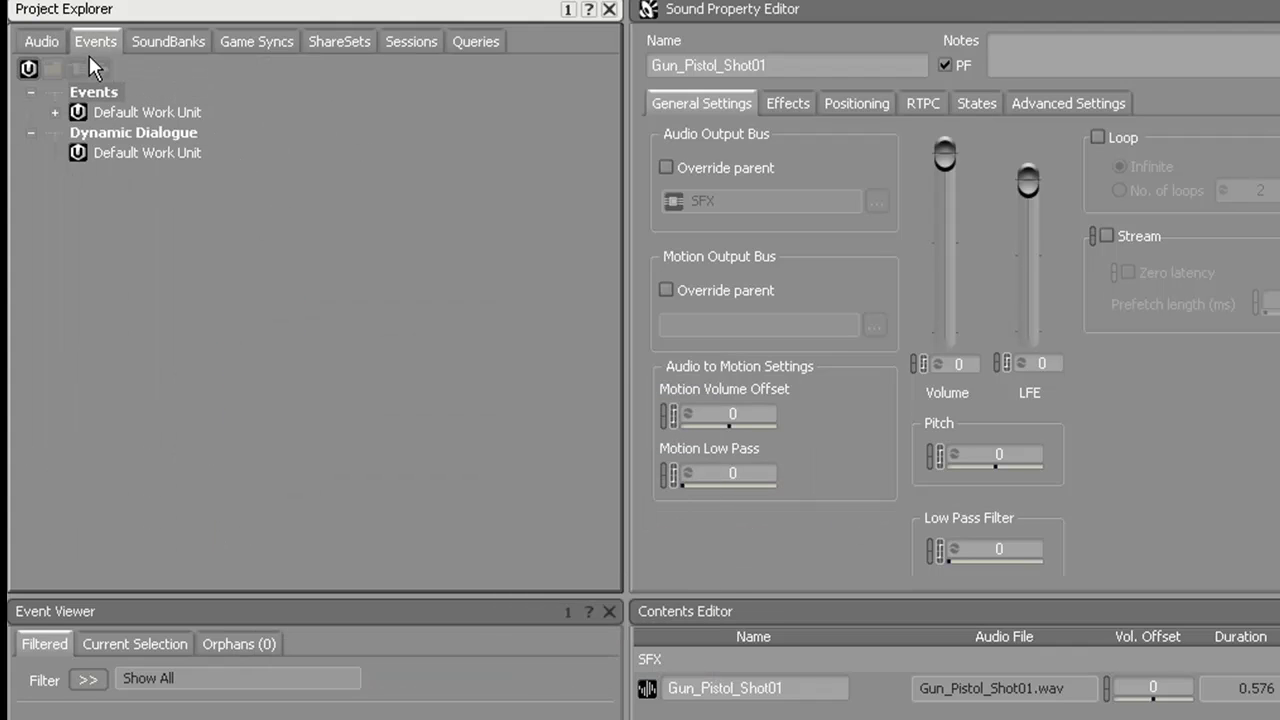
pyautogui.click(55, 112)
pyautogui.click(78, 132)
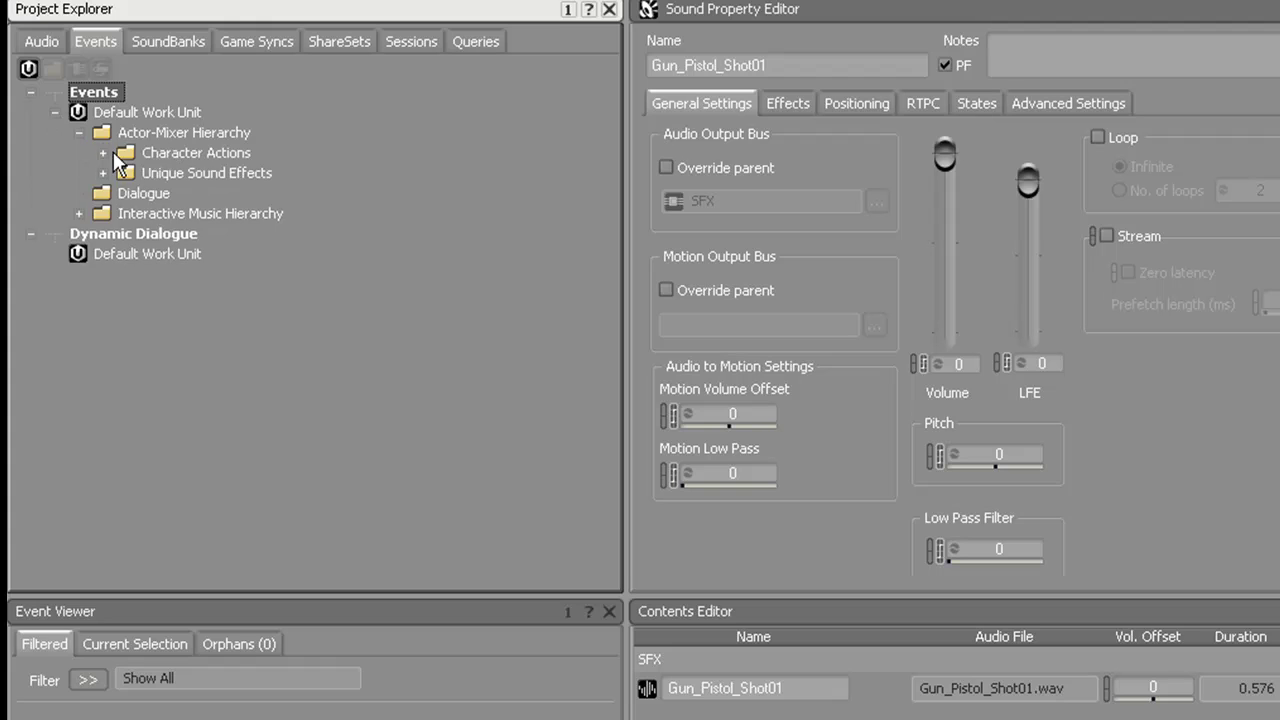
pyautogui.click(103, 152)
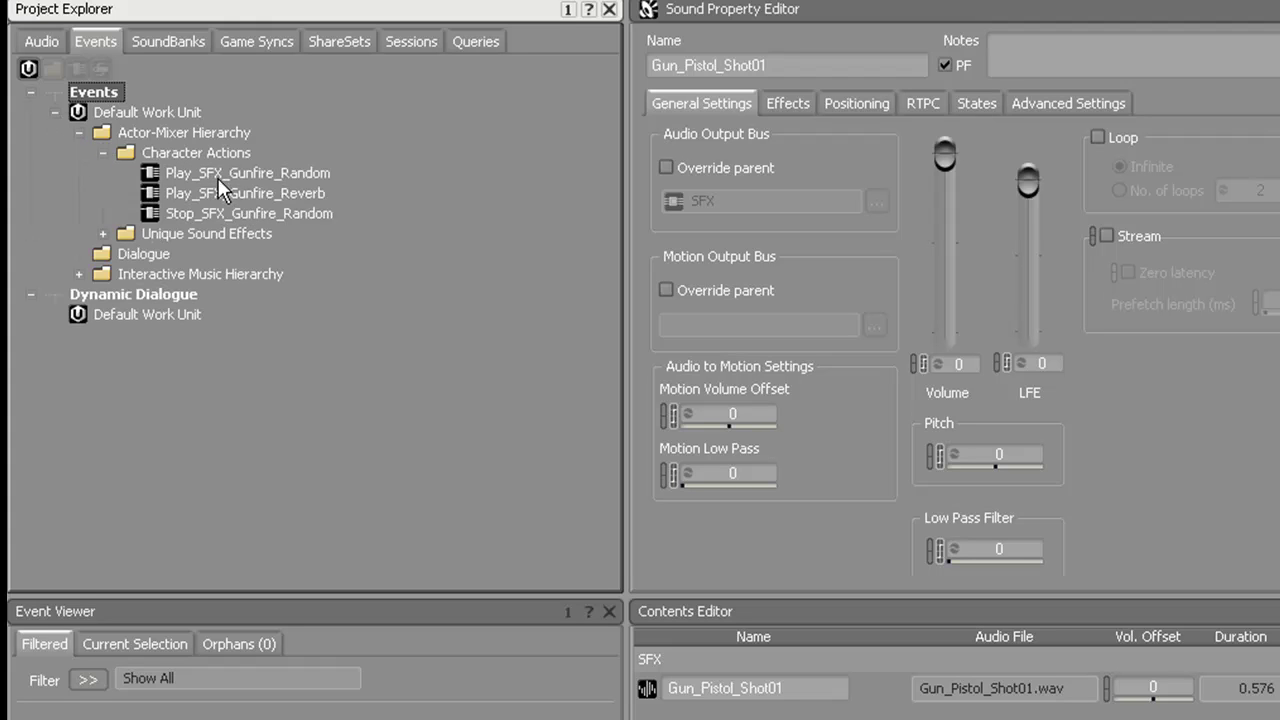
pyautogui.click(103, 233)
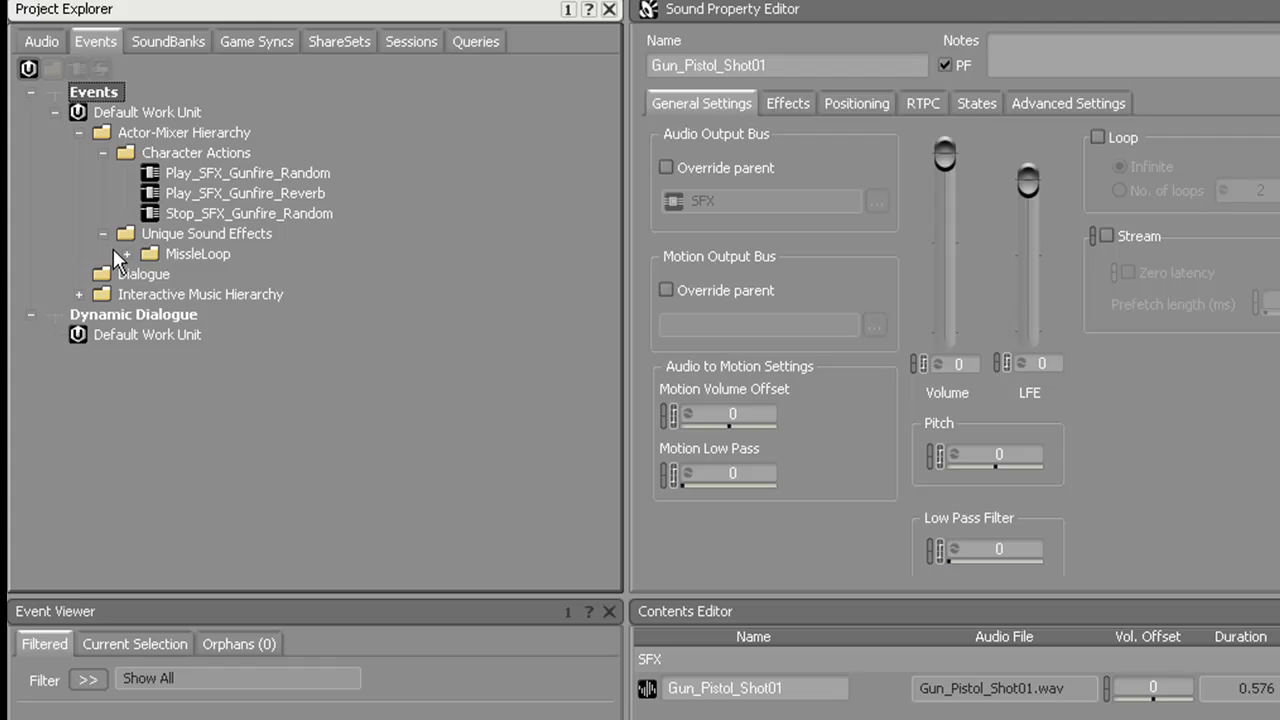
pyautogui.click(127, 254)
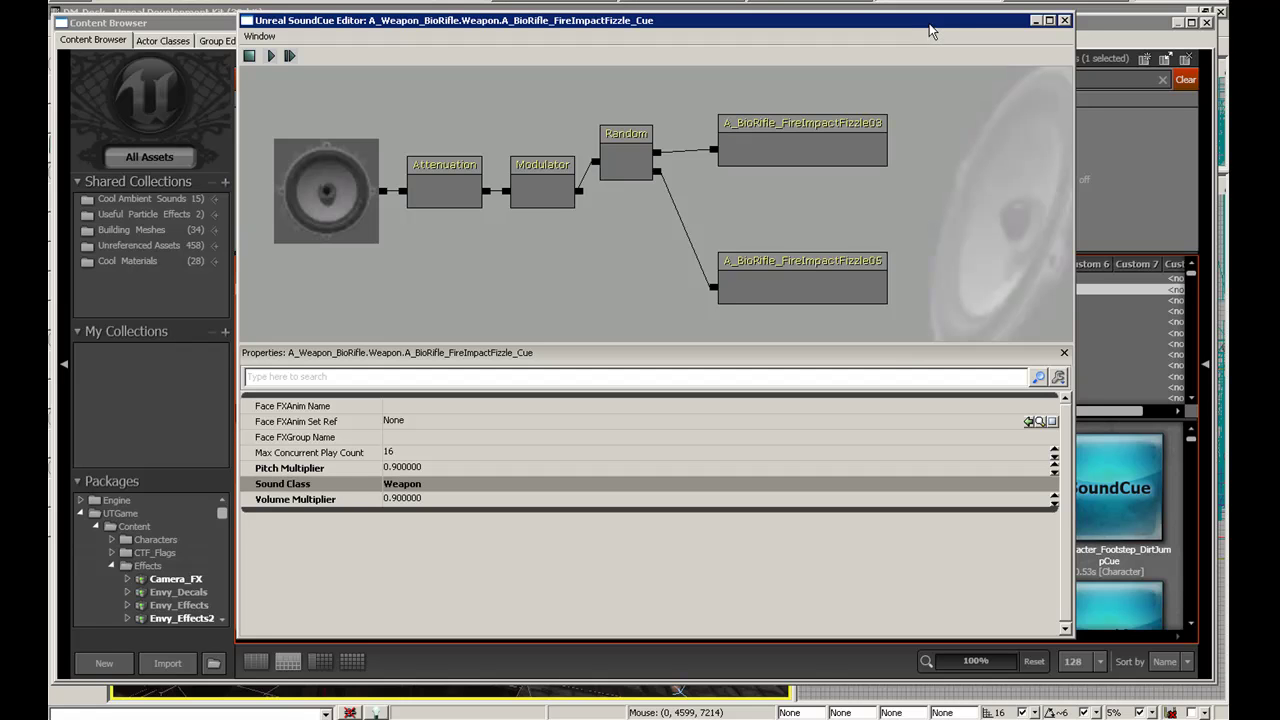
# Step: Close the Unreal SoundCue Editor and then the Content Browser to reveal the level
pyautogui.click(1065, 20)
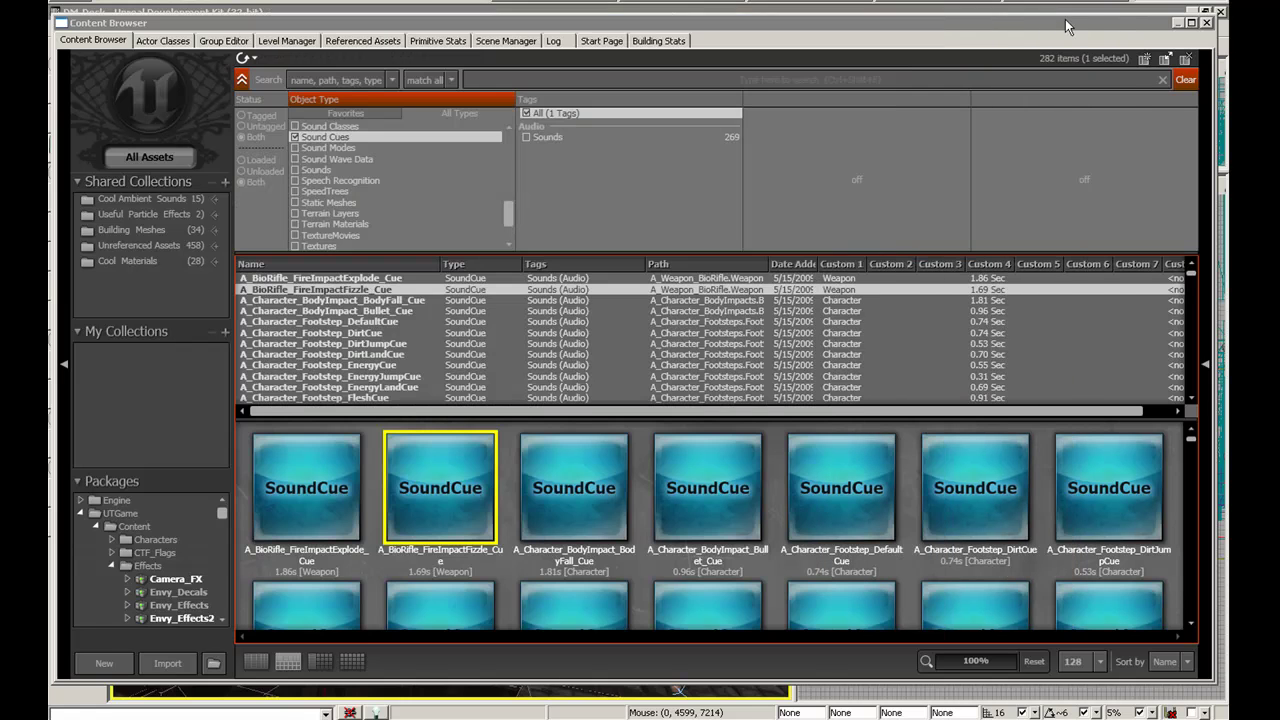
pyautogui.click(1208, 22)
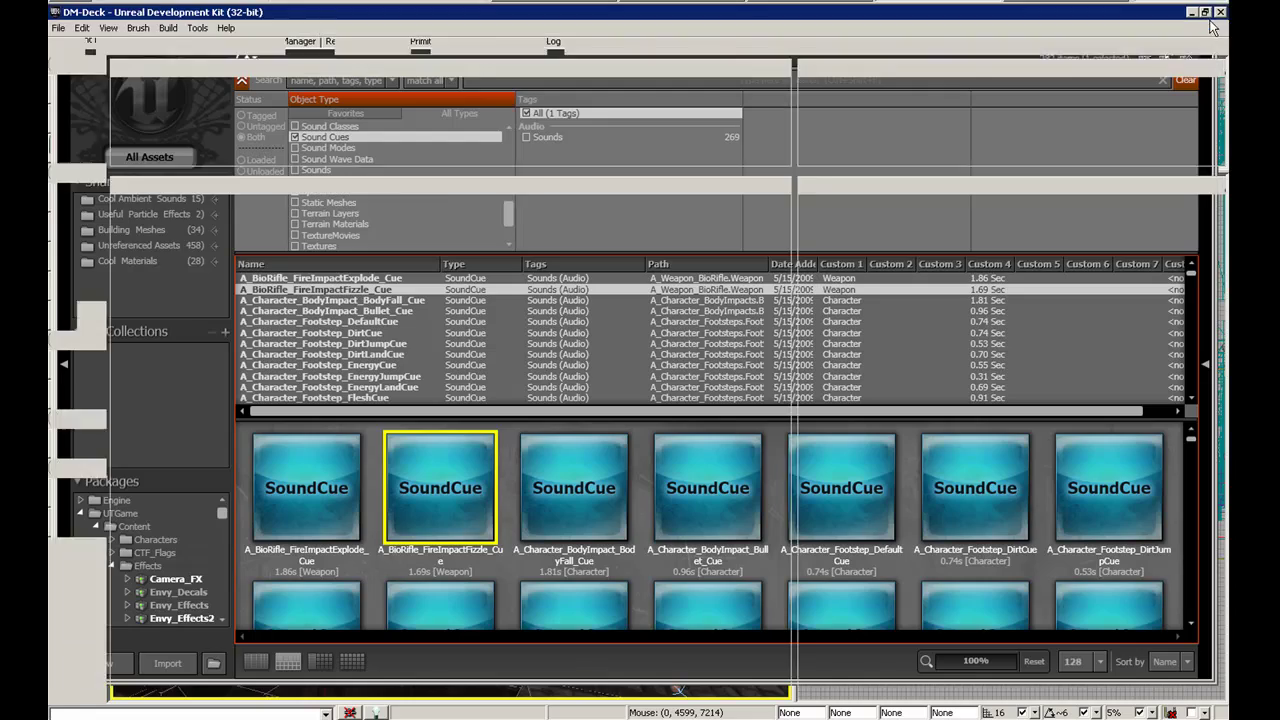